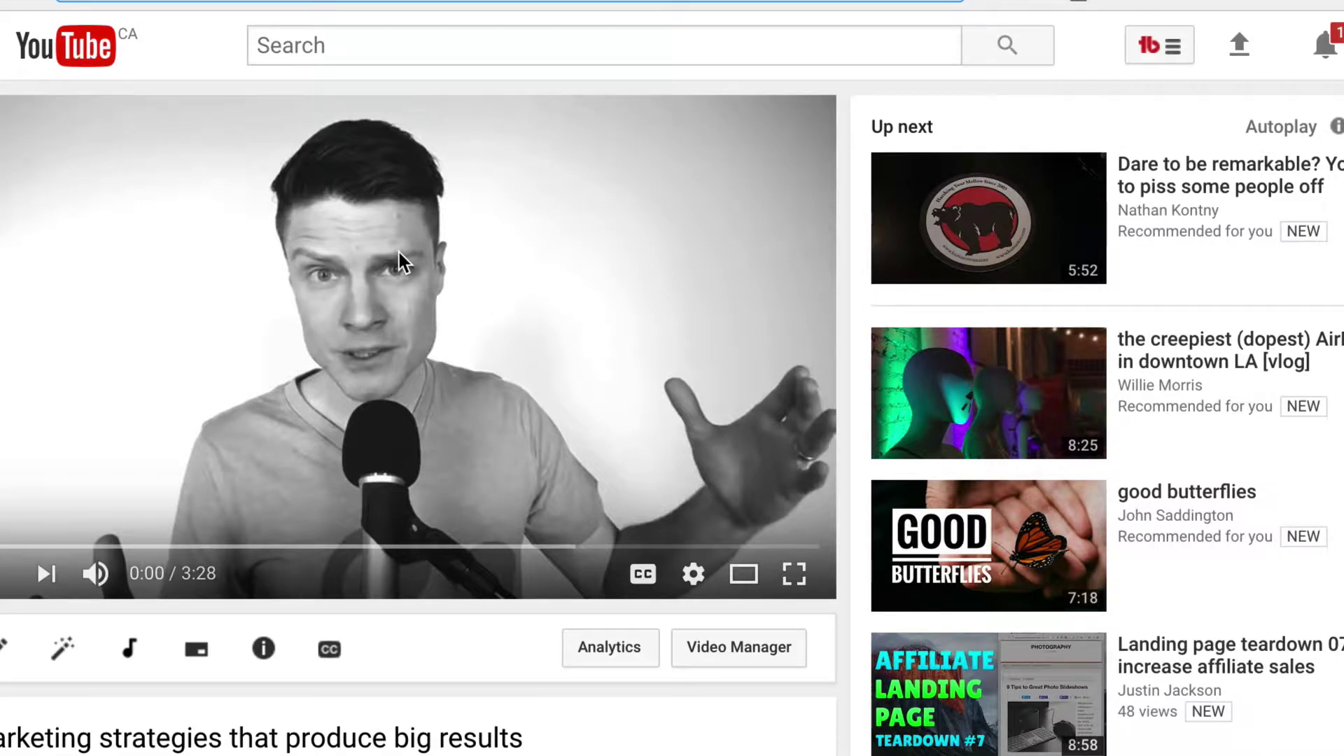
scroll(399, 254, down, 1)
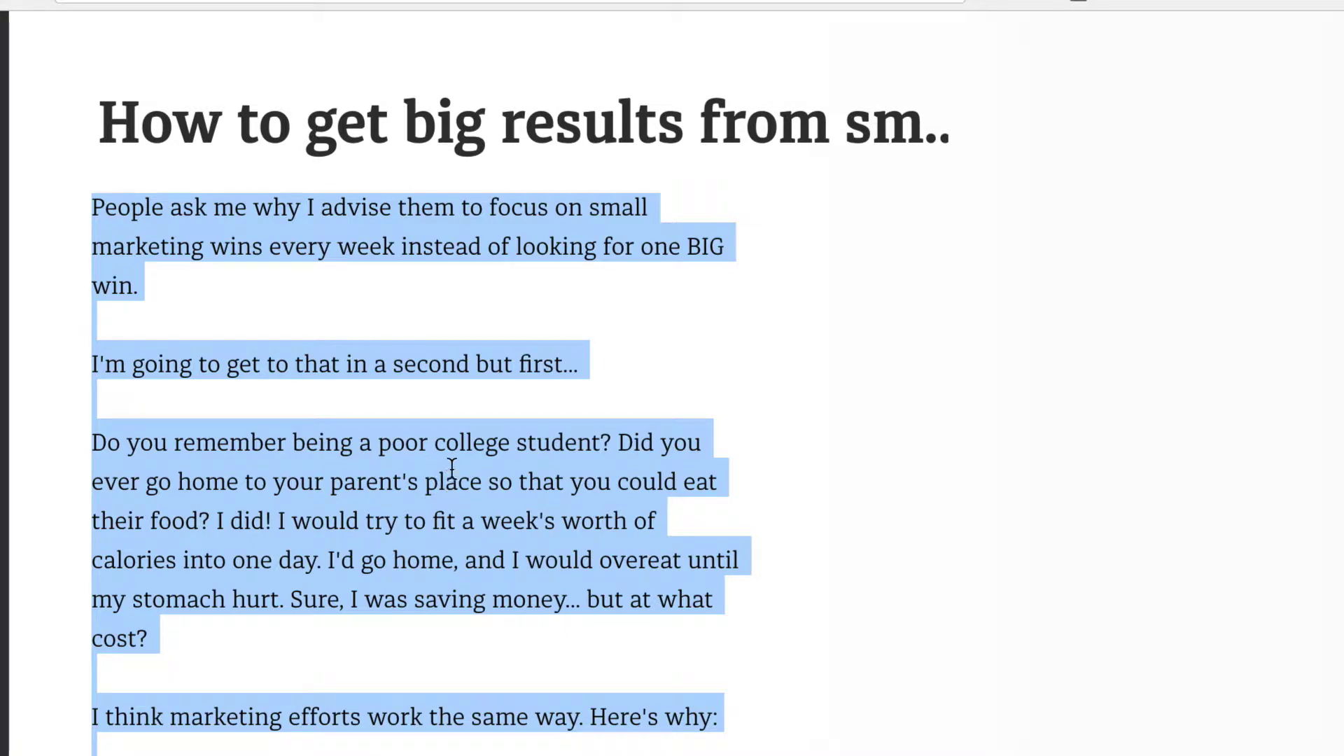
click(526, 578)
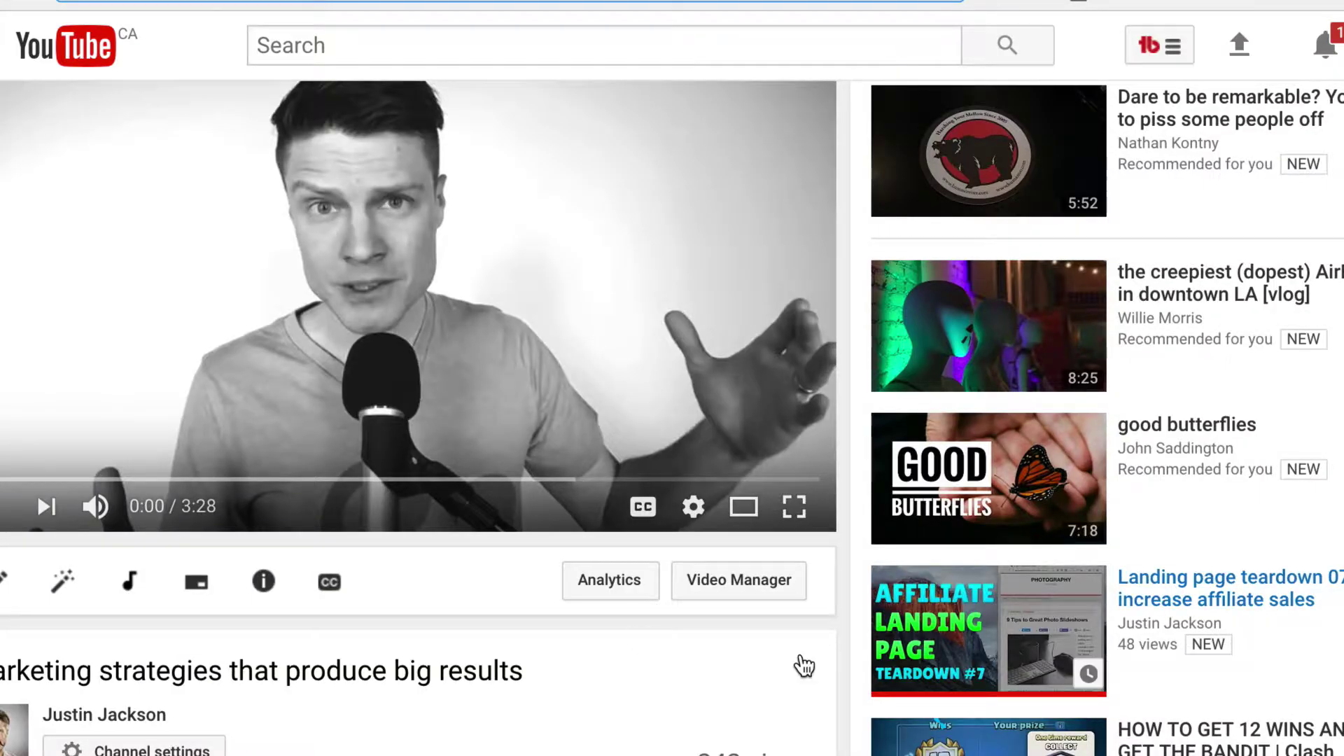
scroll(803, 665, up, 1)
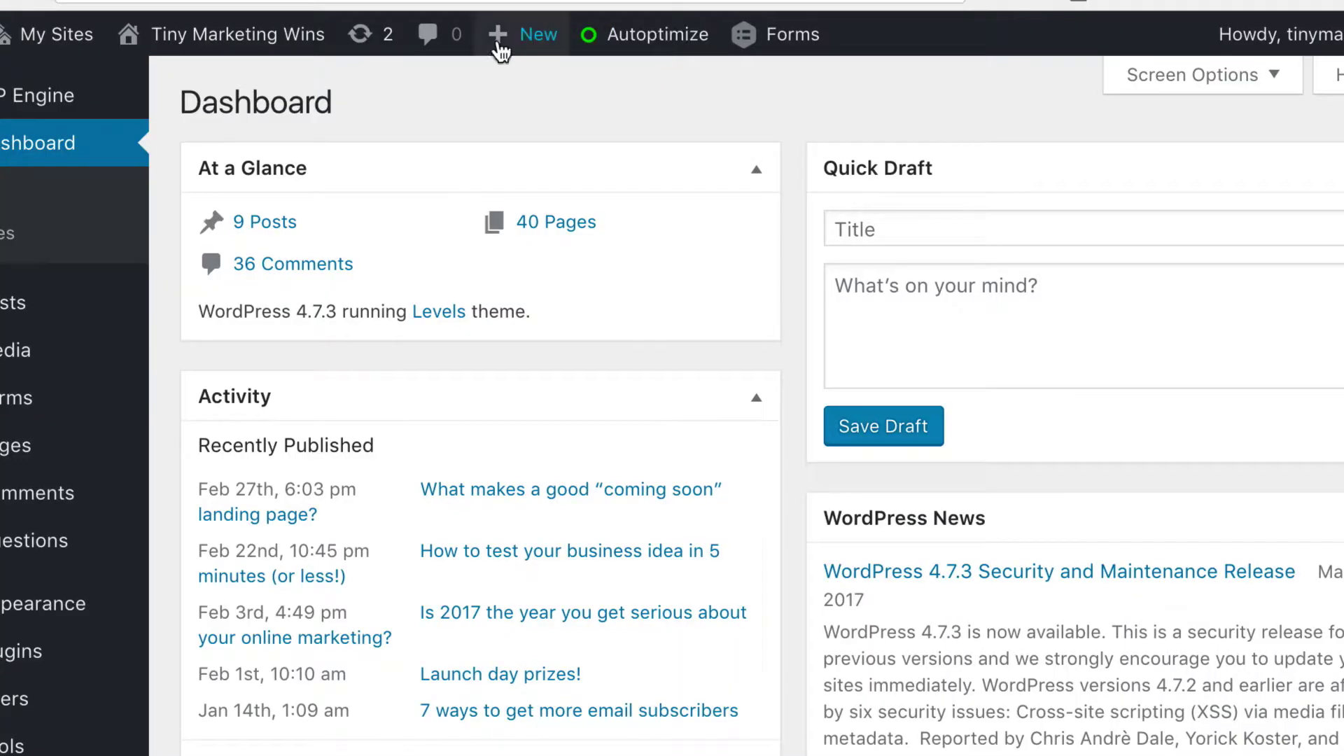
- Create a new WordPress post and give it the draft article's title, "How to get big results from small efforts"
mouse_move(541, 39)
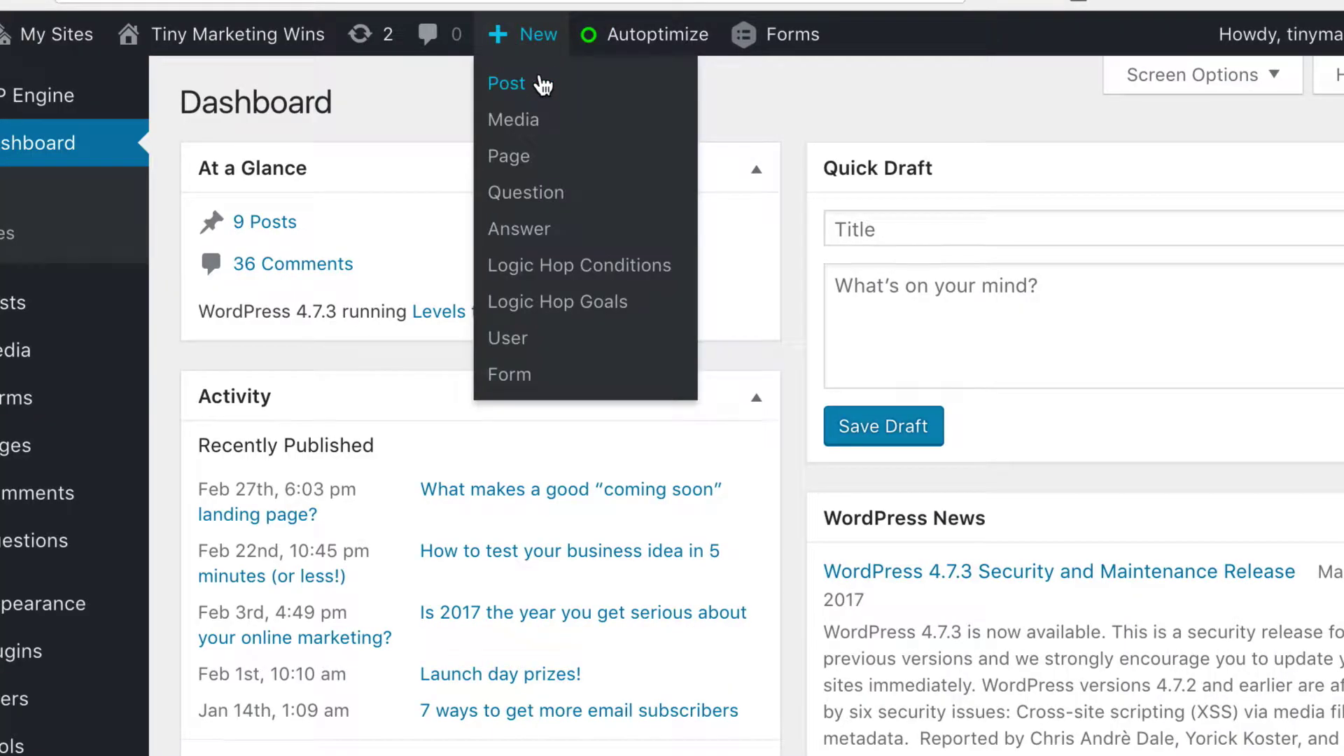
click(542, 85)
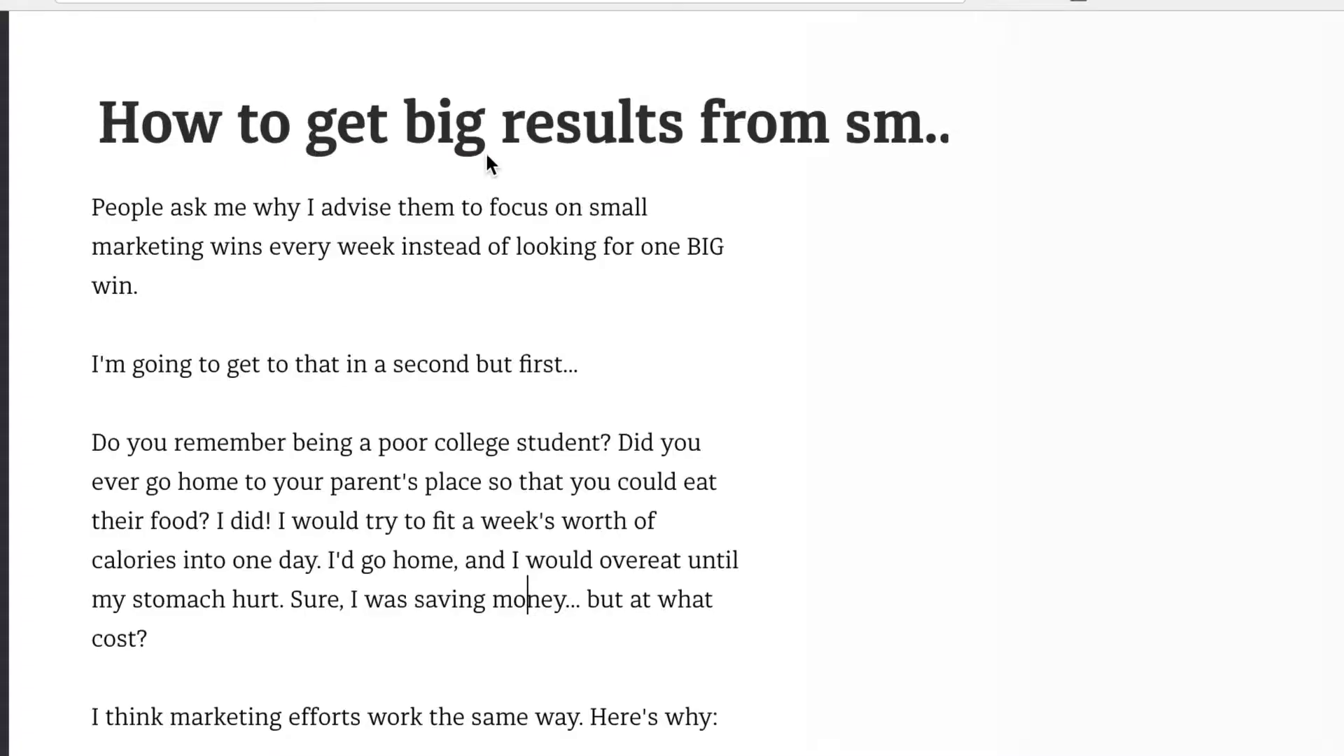
triple_click(485, 133)
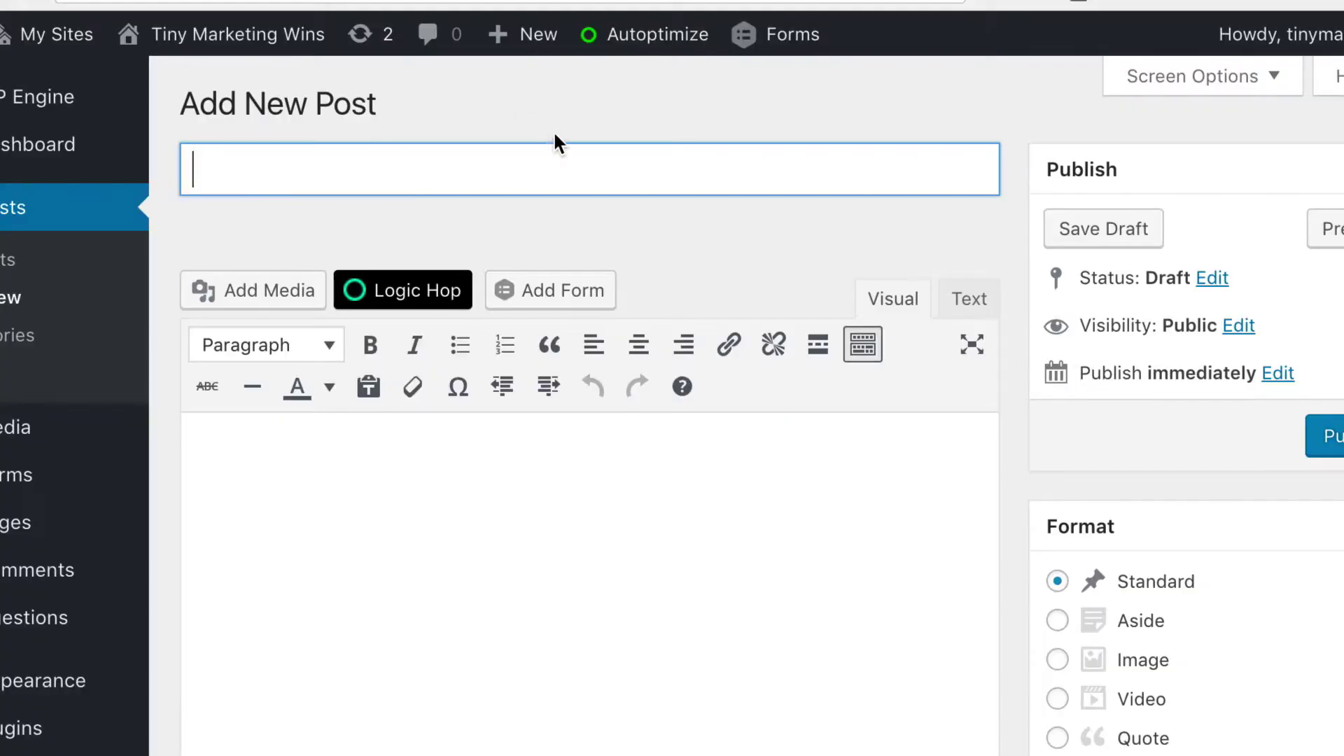
text(How to get big results from small efforts)
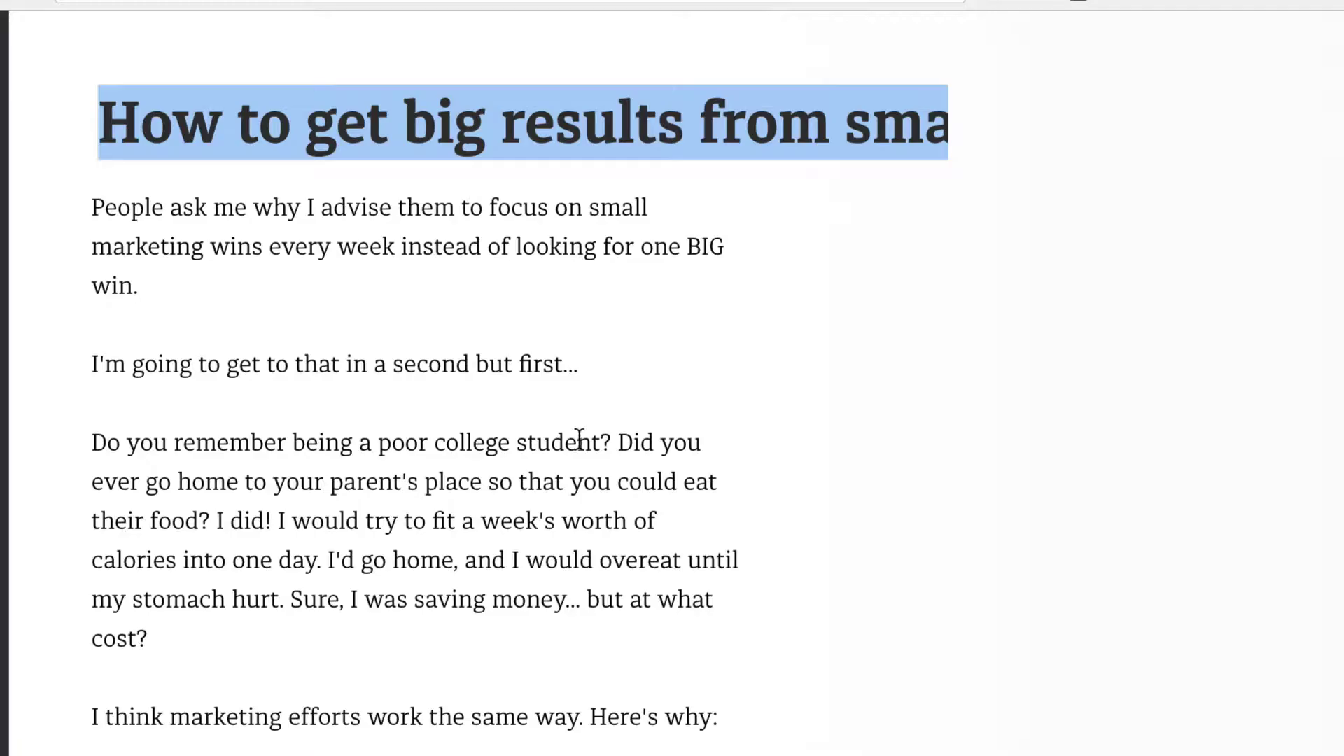
- Copy the full article text from the writing draft and paste it into the new post's body
click(579, 439)
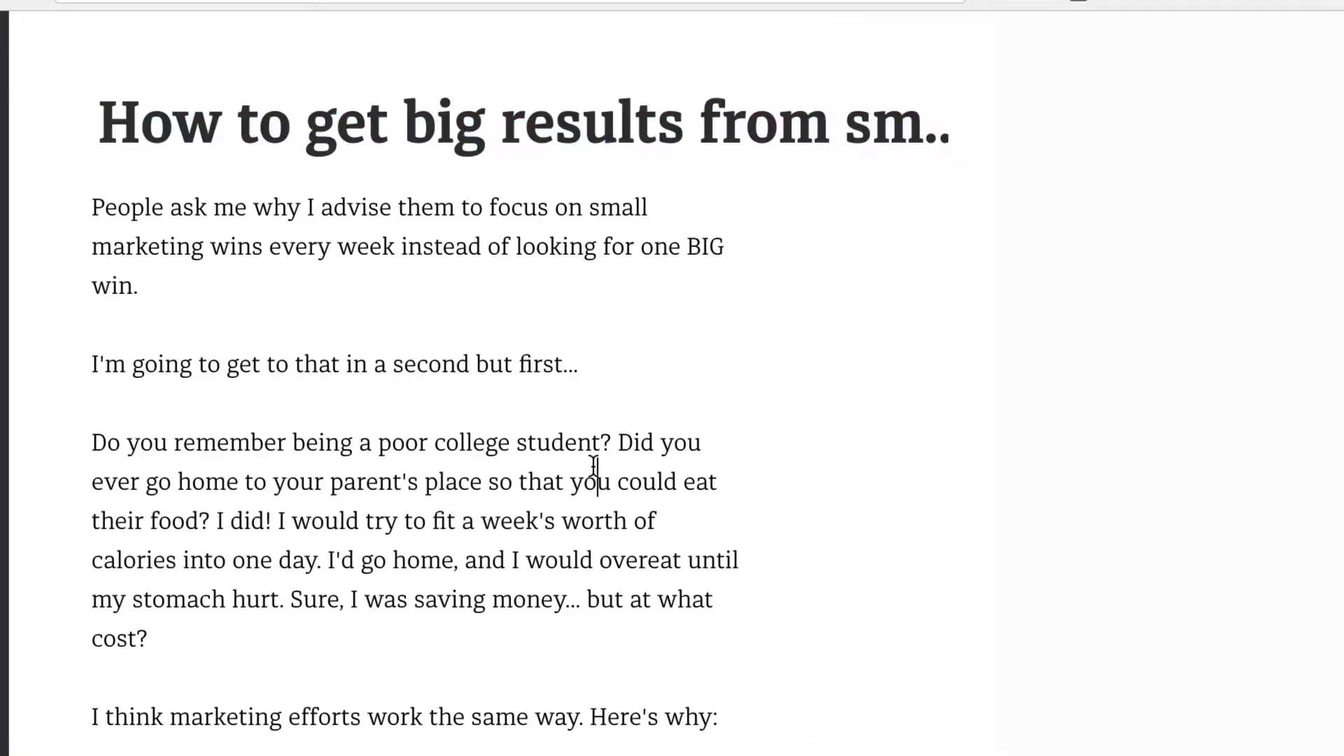
key(ctrl+a)
key(ctrl+c)
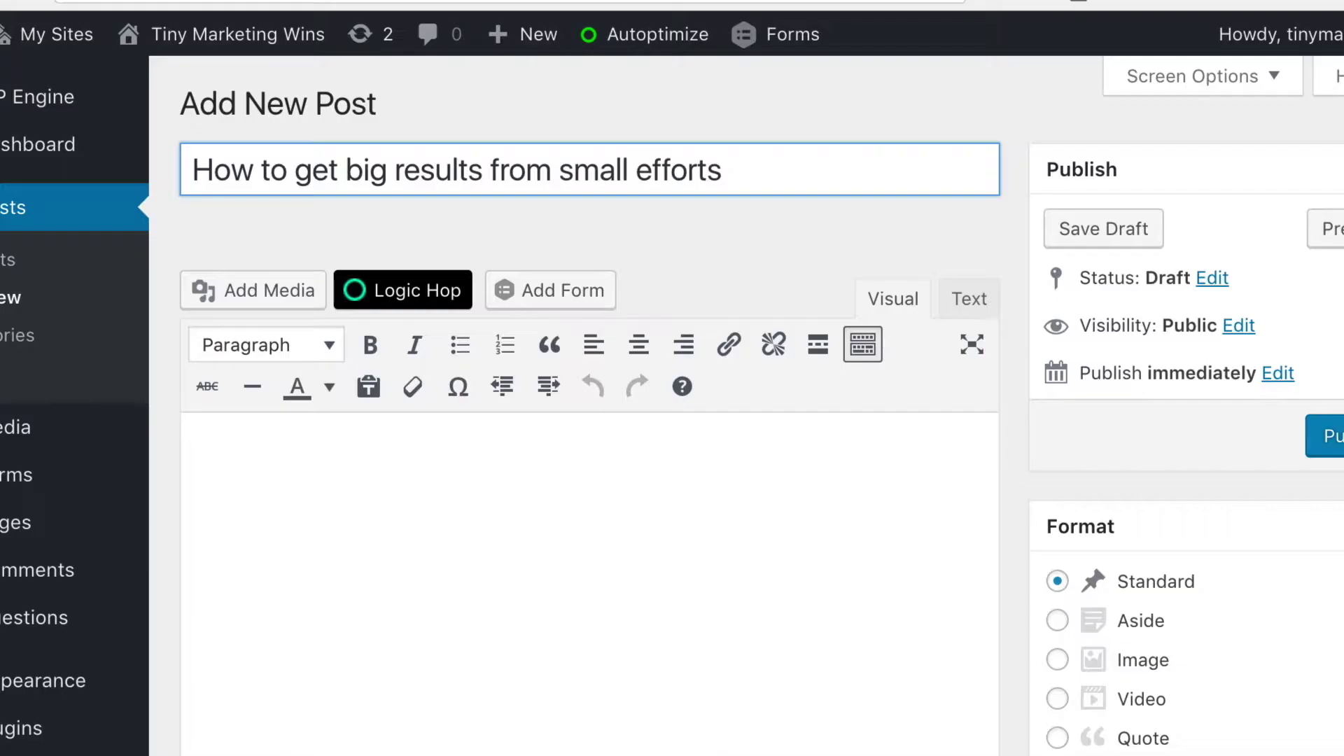
click(631, 535)
key(ctrl+v)
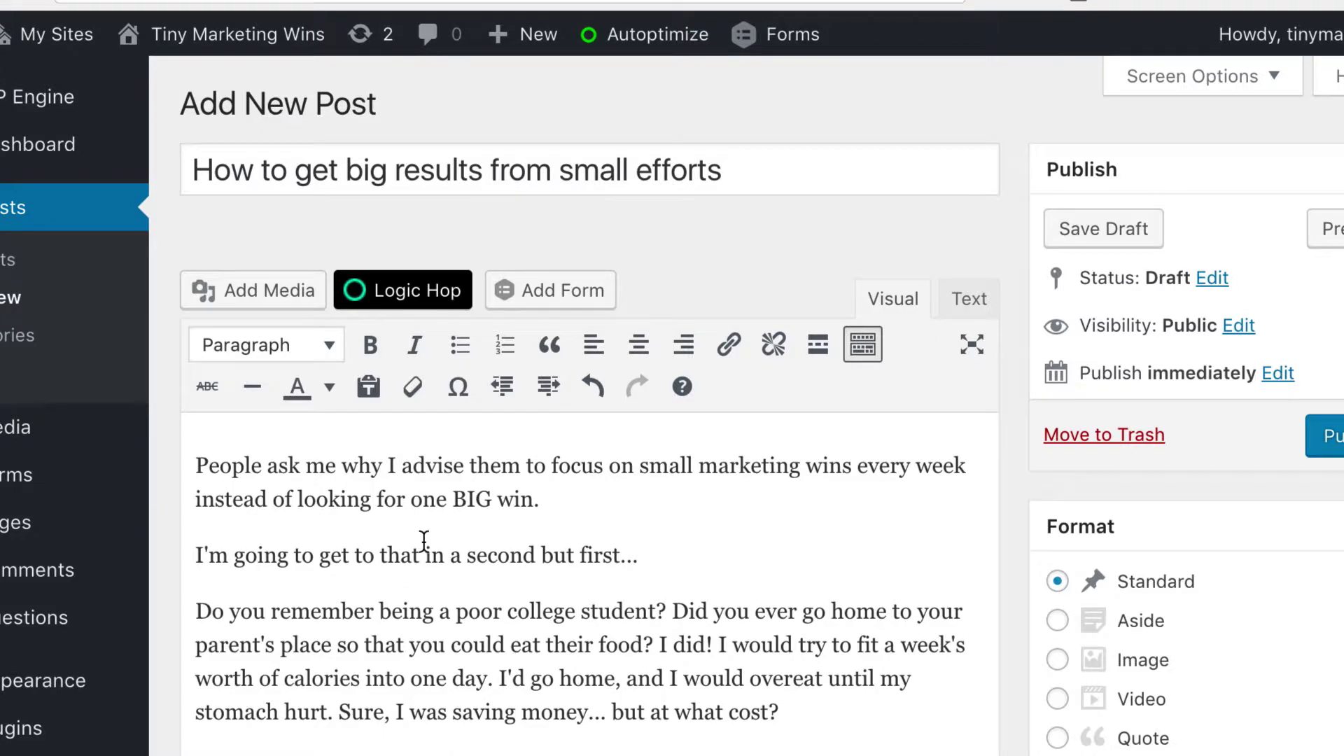
scroll(425, 539, down, 1)
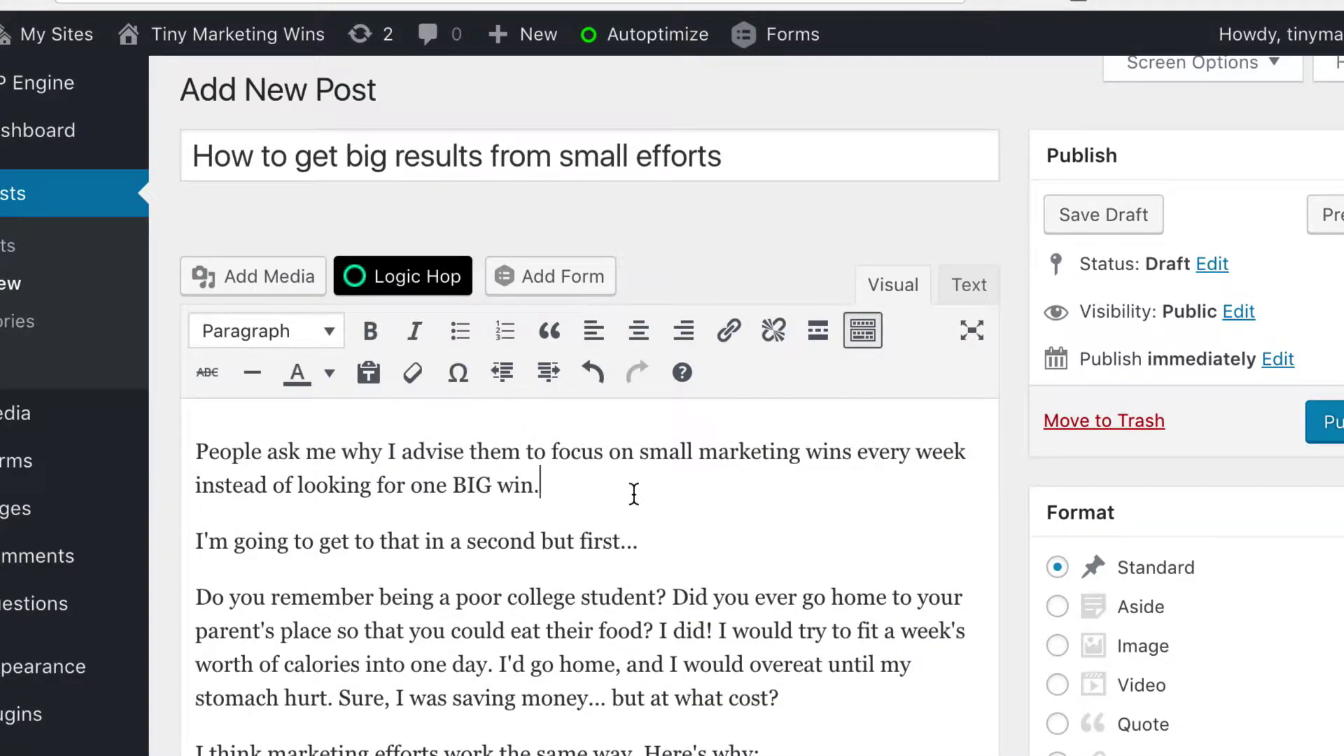
key(Return)
scroll(634, 494, down, 1)
text(https://www.youtube.com/watch?v=ciCubJVmOic)
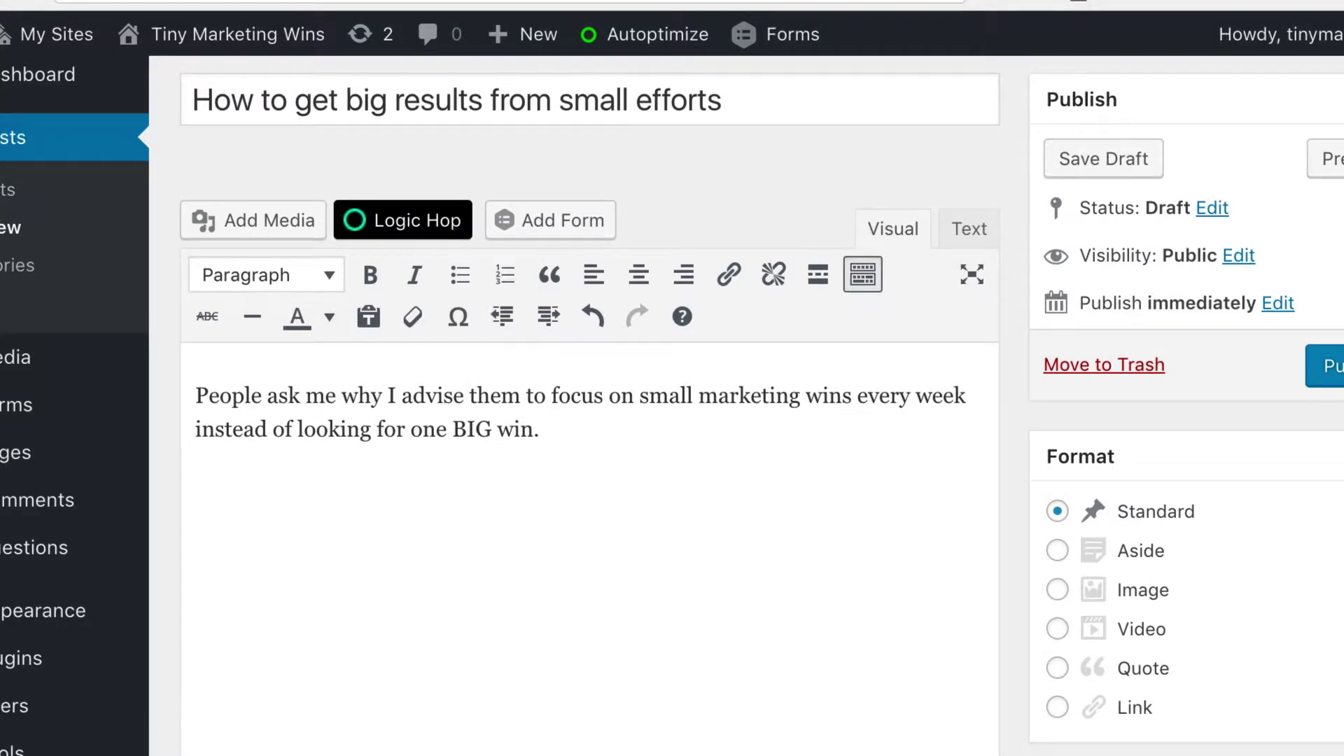
scroll(636, 634, down, 4)
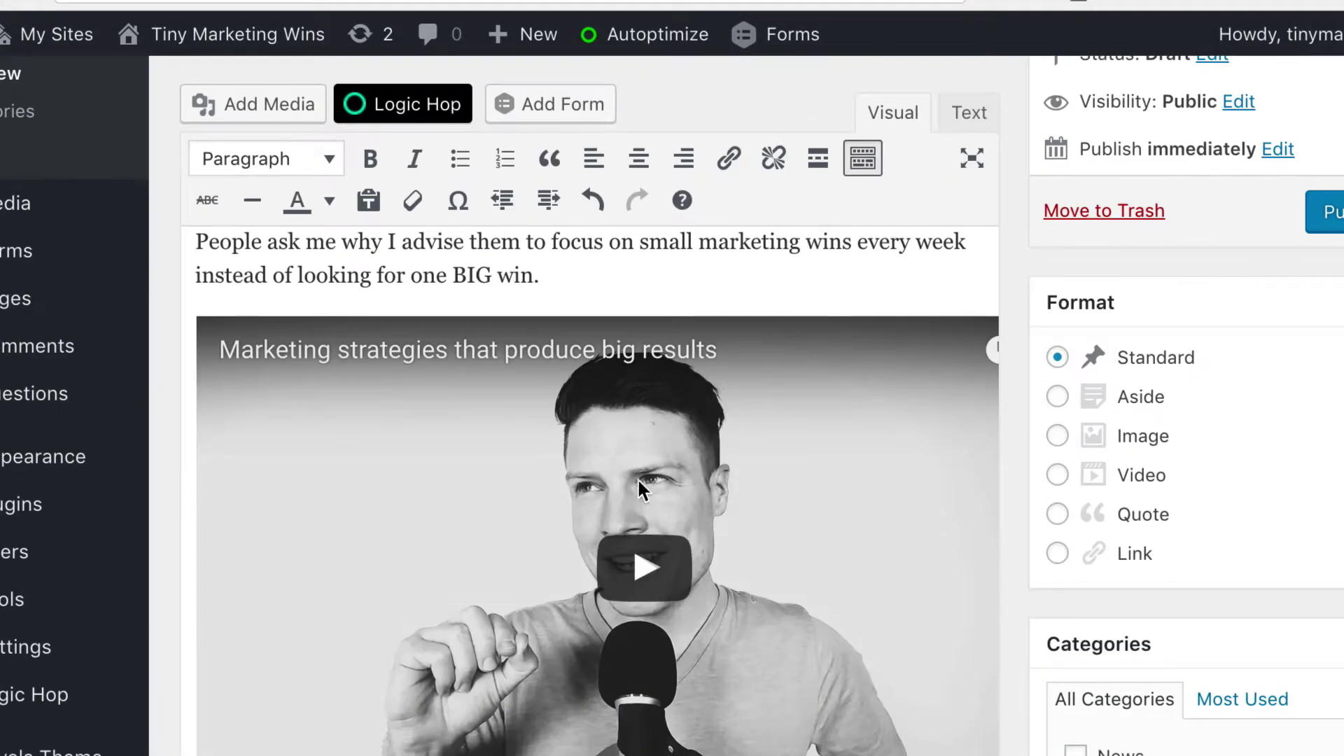
- Preview the post and check how the embedded video behaves when the browser window is narrowed and widened again
scroll(701, 491, up, 4)
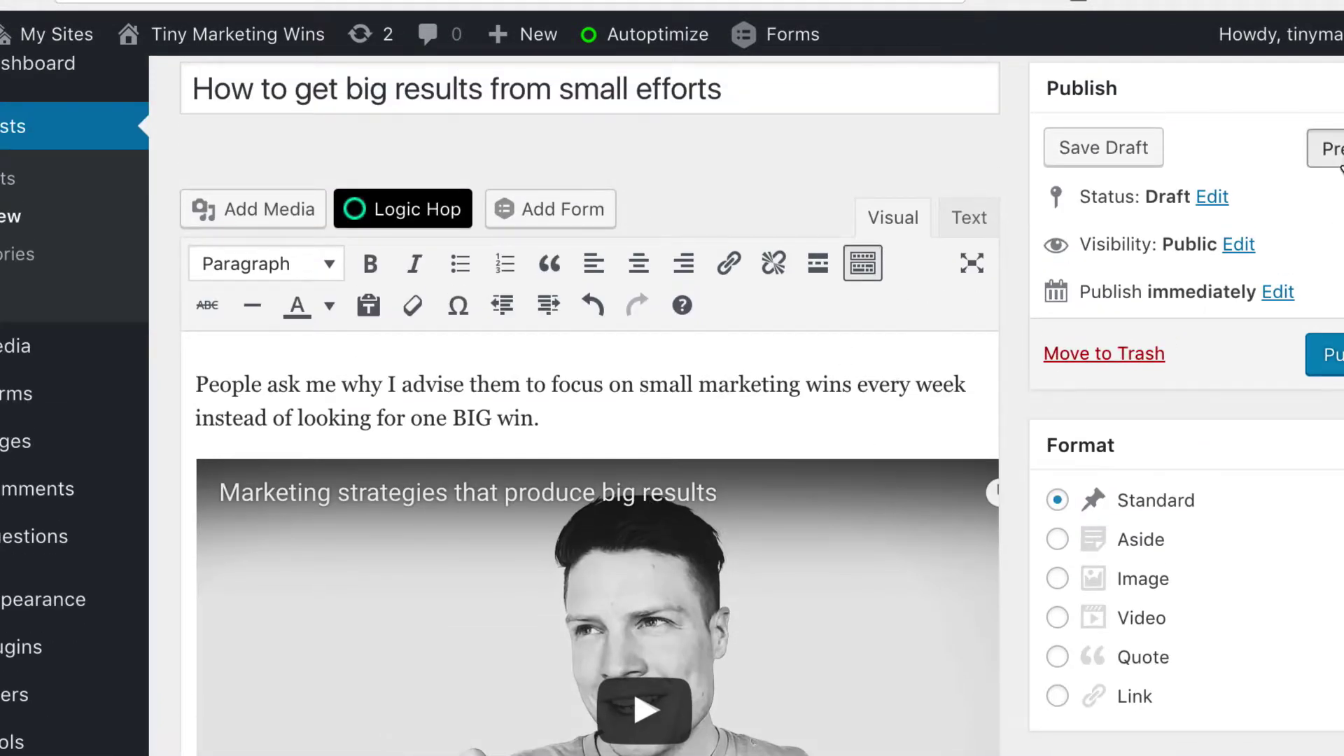
click(1326, 148)
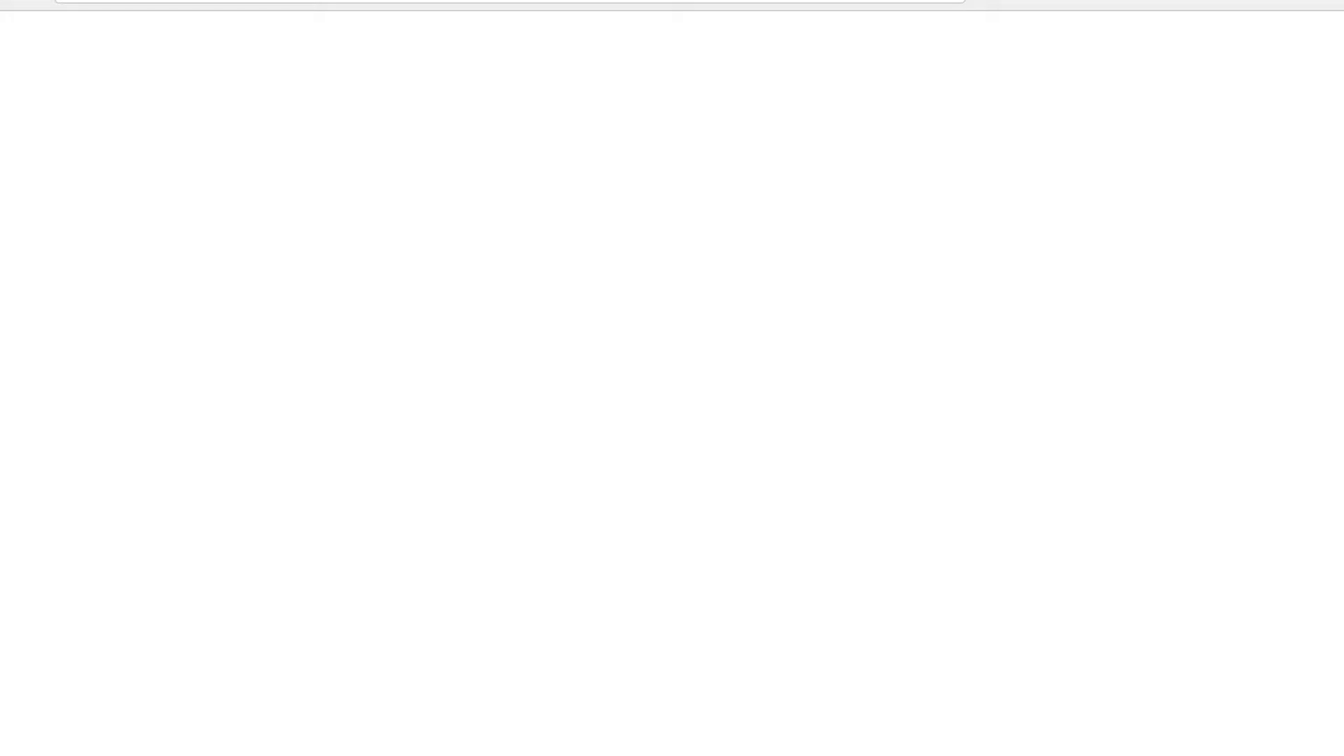
scroll(672, 420, down, 4)
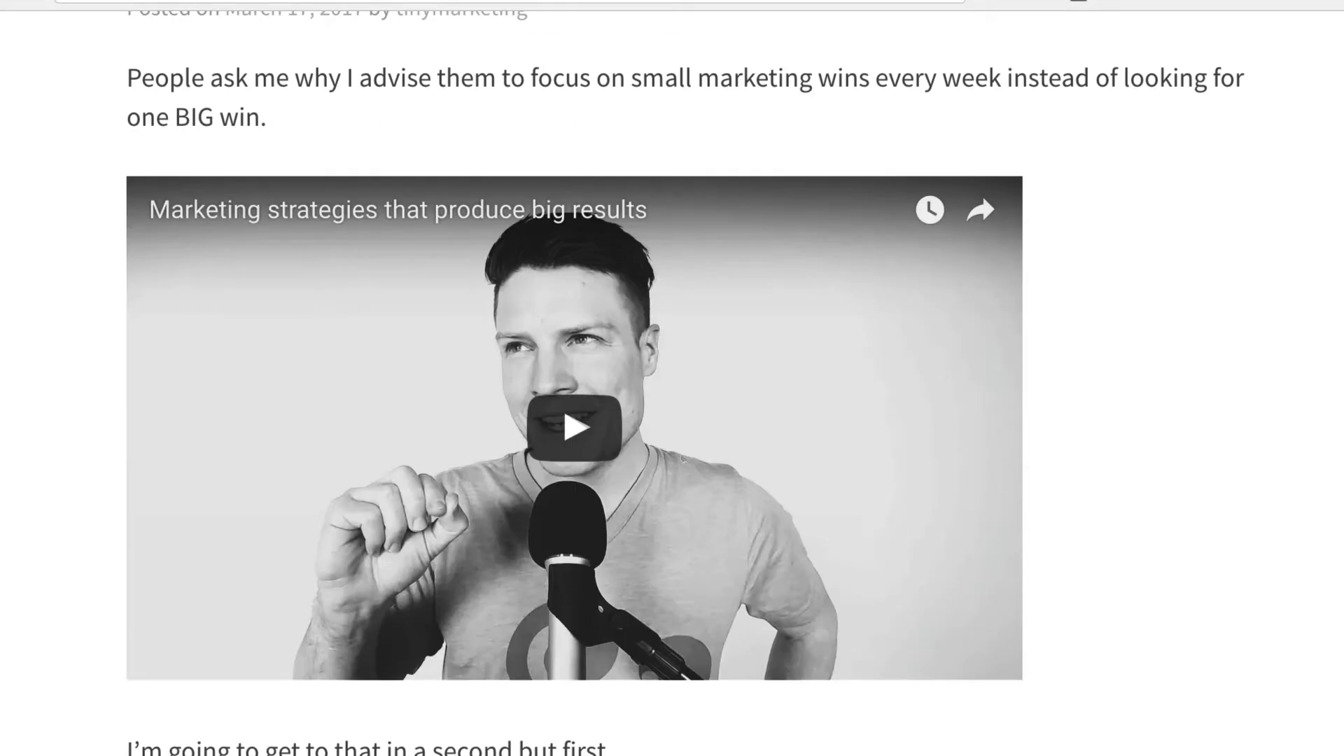
drag(1274, 396, 485, 389)
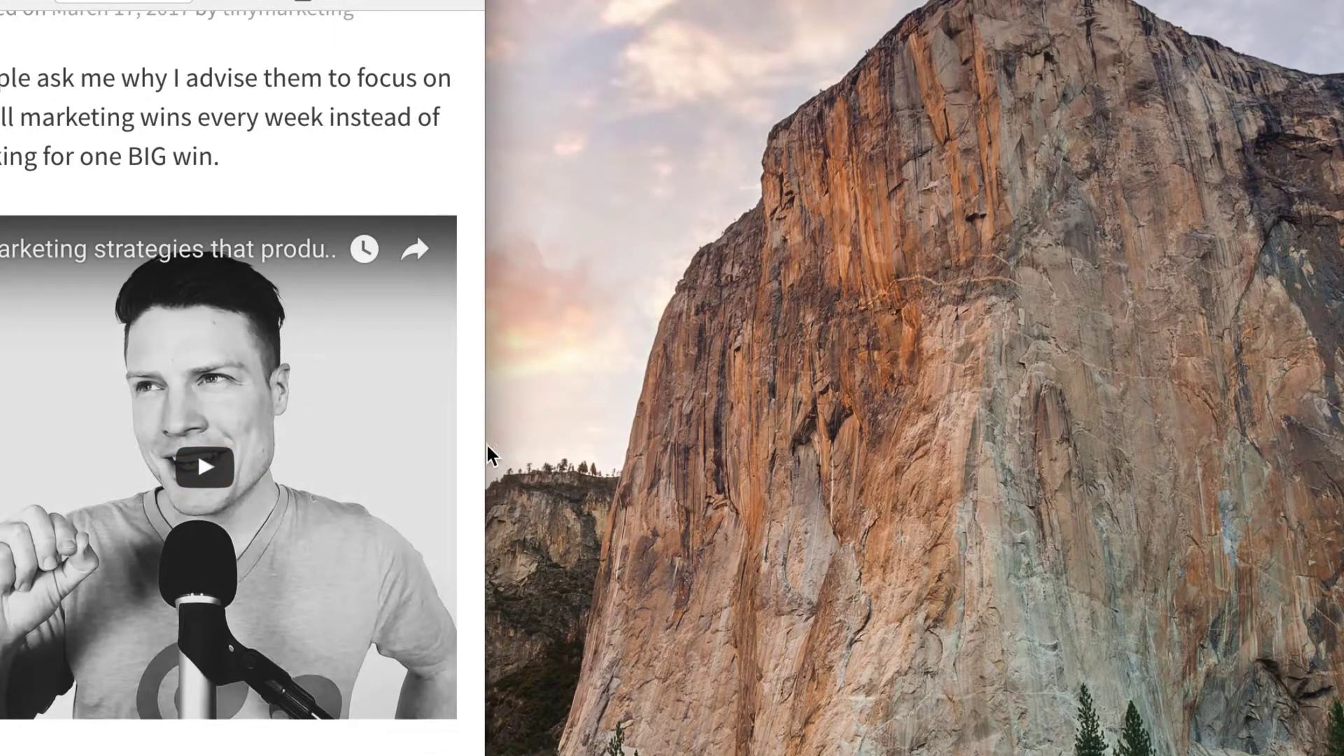
drag(487, 453, 1341, 452)
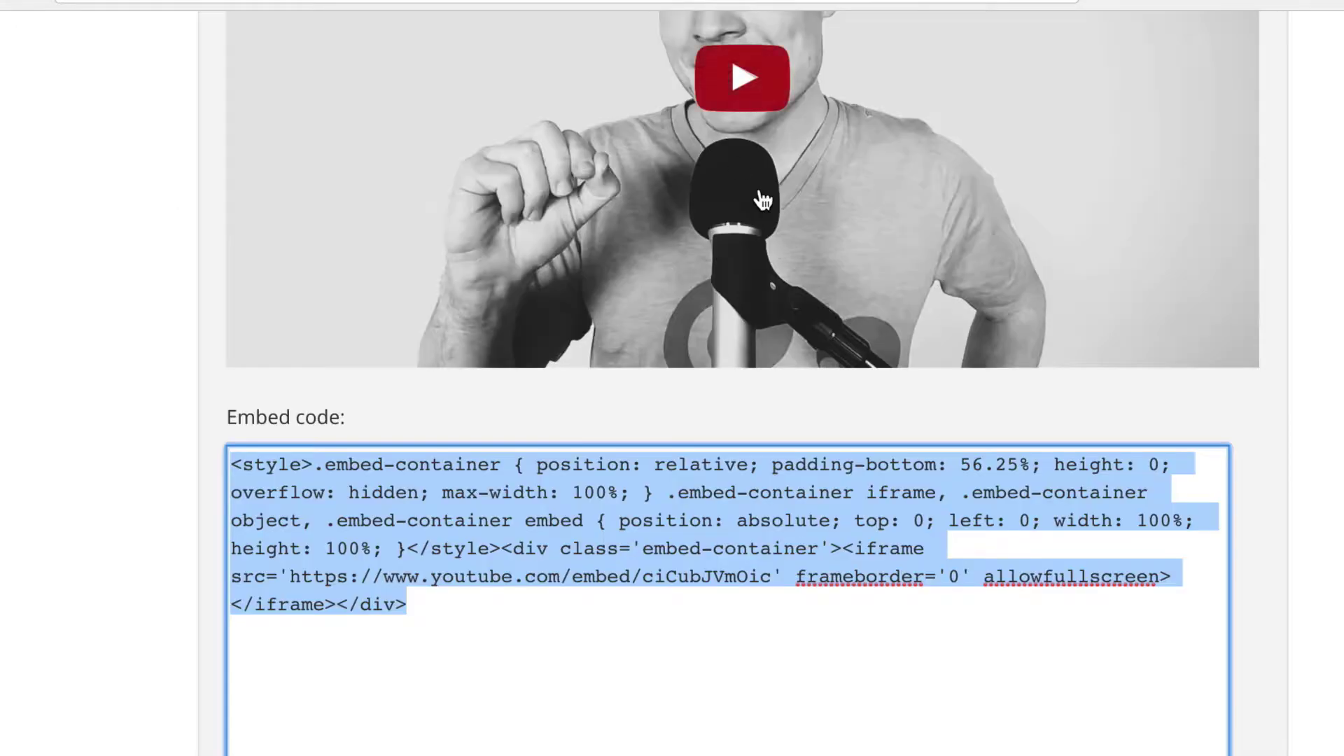
scroll(758, 203, up, 10)
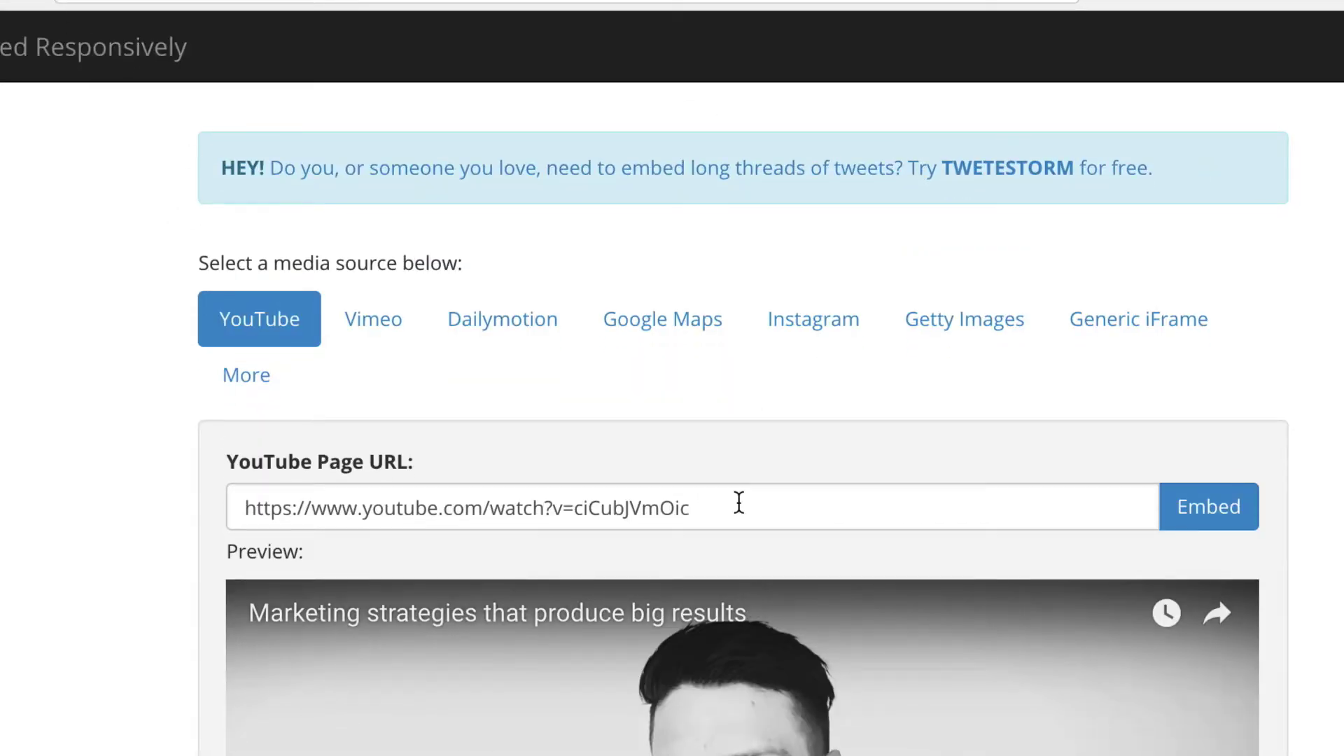
click(28, 1)
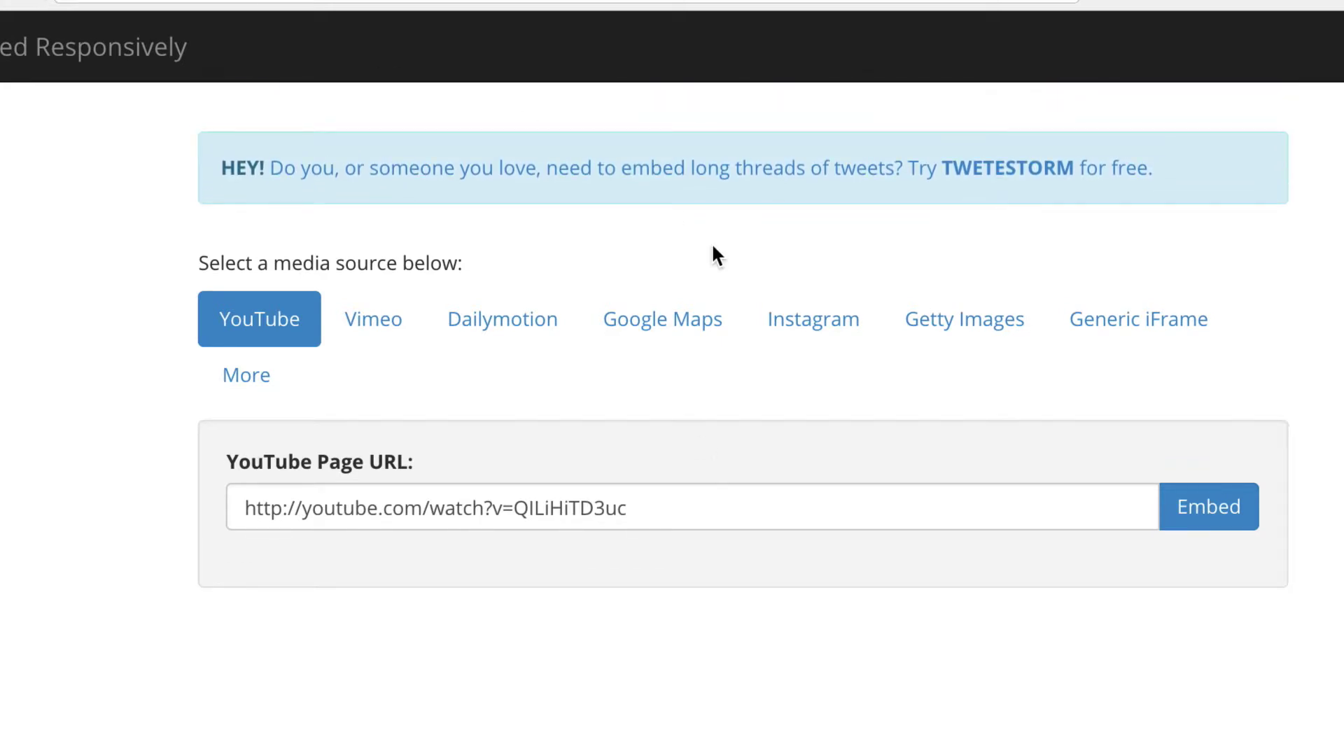
click(737, 501)
key(ctrl+a)
text(https://www.youtube.com/watch?v=ciCubJVmOic)
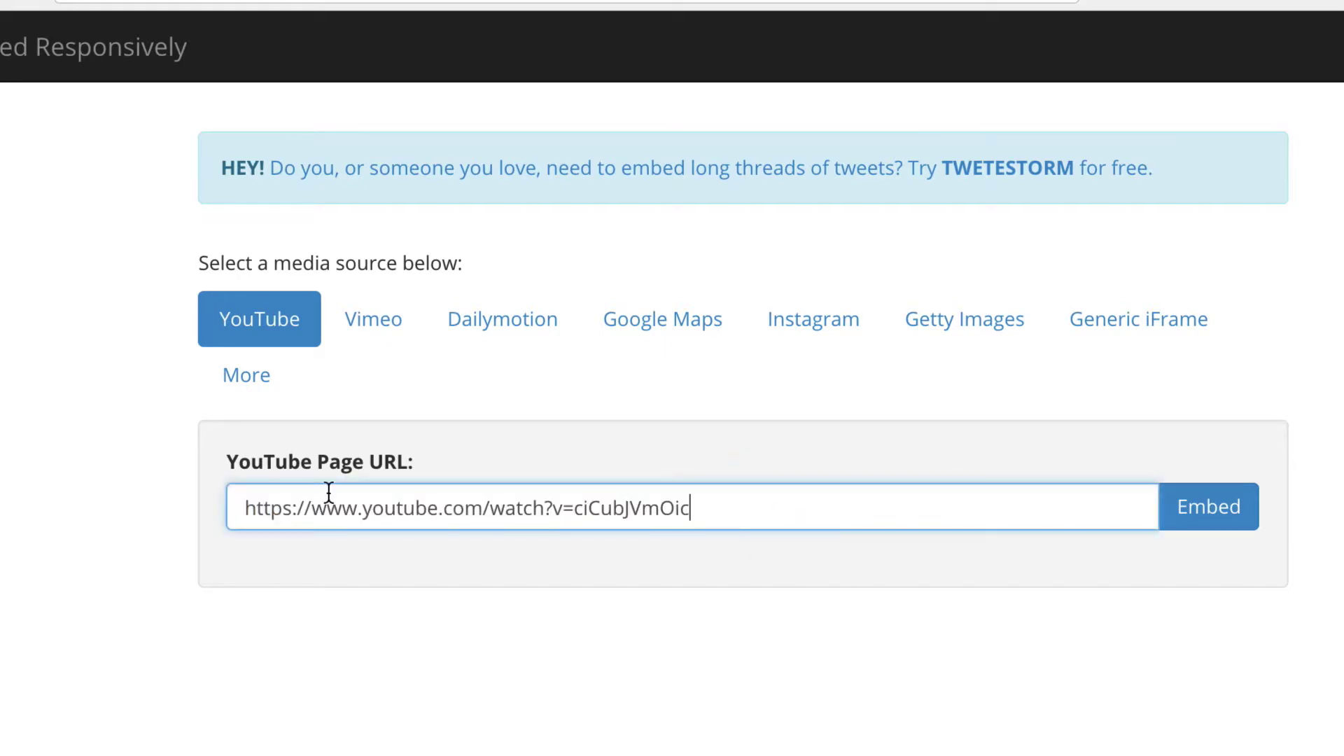
click(1226, 518)
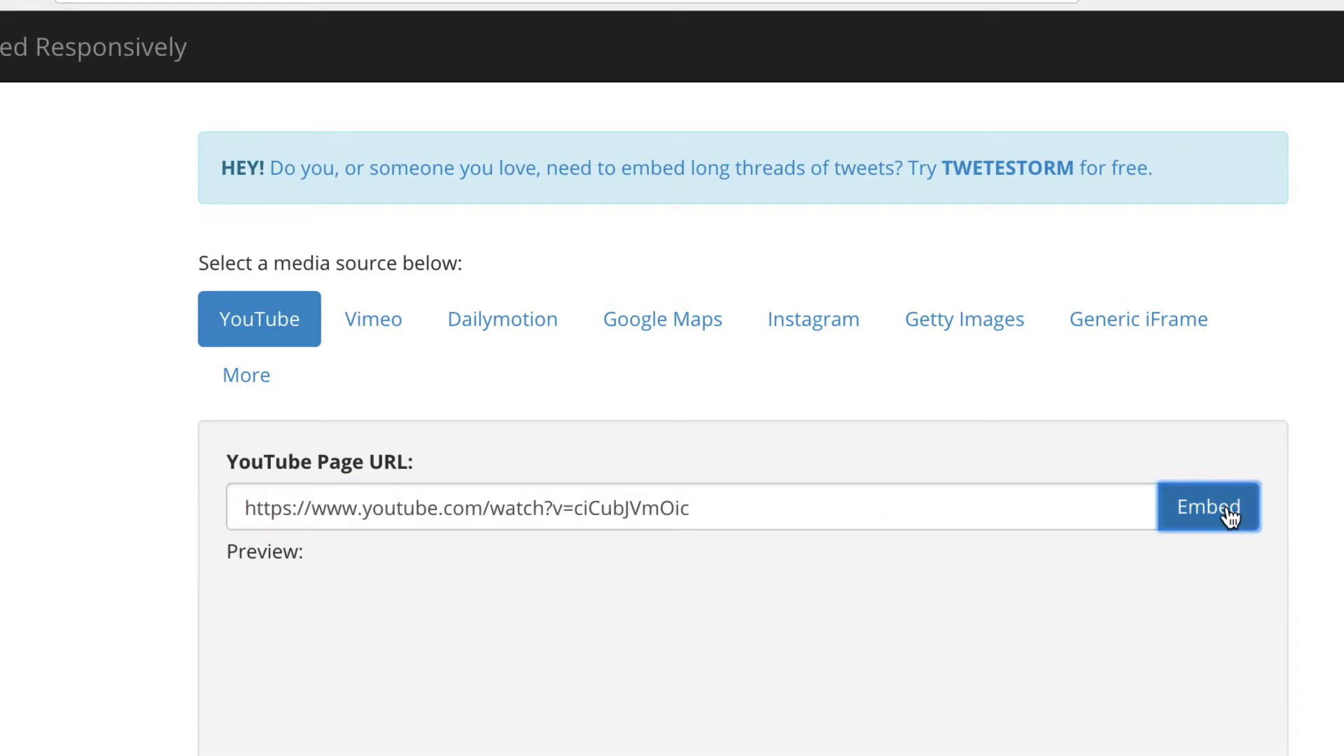
- Copy the generated responsive embed code and replace the plain YouTube link in the post's HTML source with it
scroll(1333, 614, down, 5)
scroll(1332, 620, down, 4)
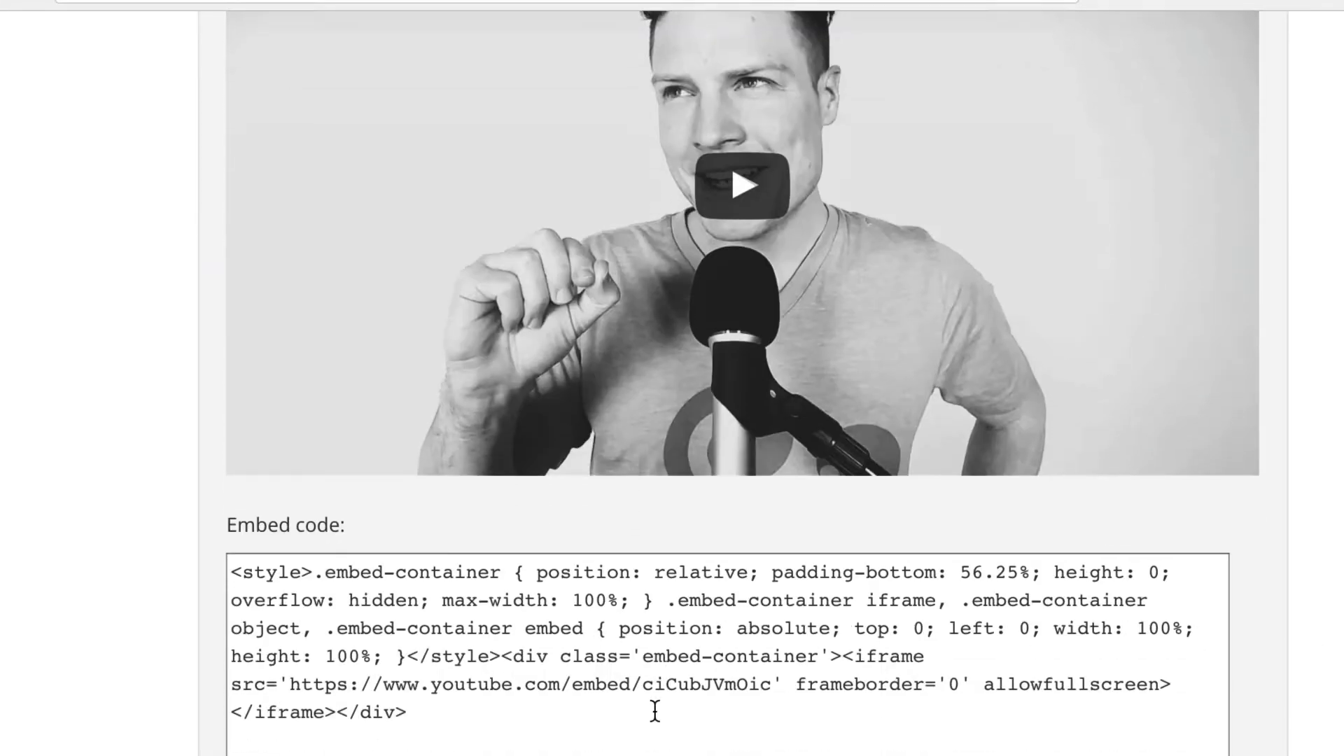
click(664, 723)
key(ctrl+c)
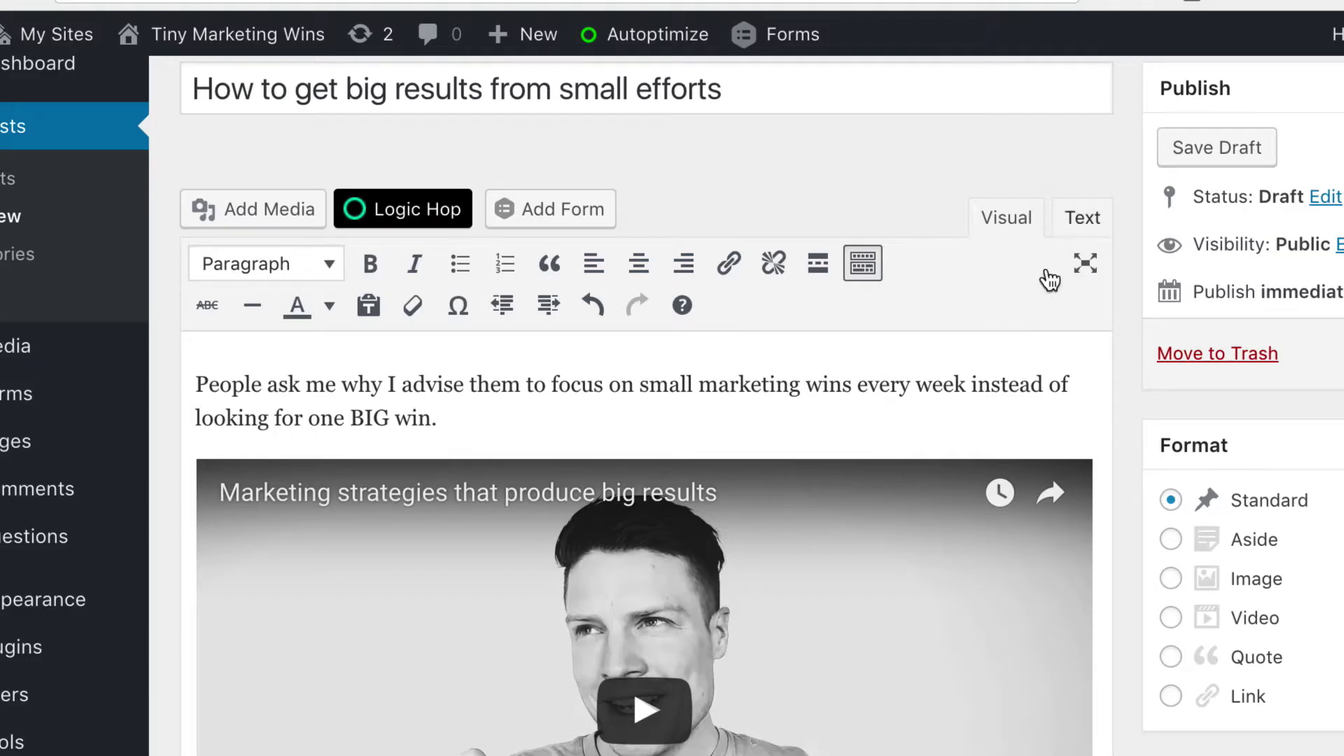
click(1082, 220)
drag(788, 394, 184, 386)
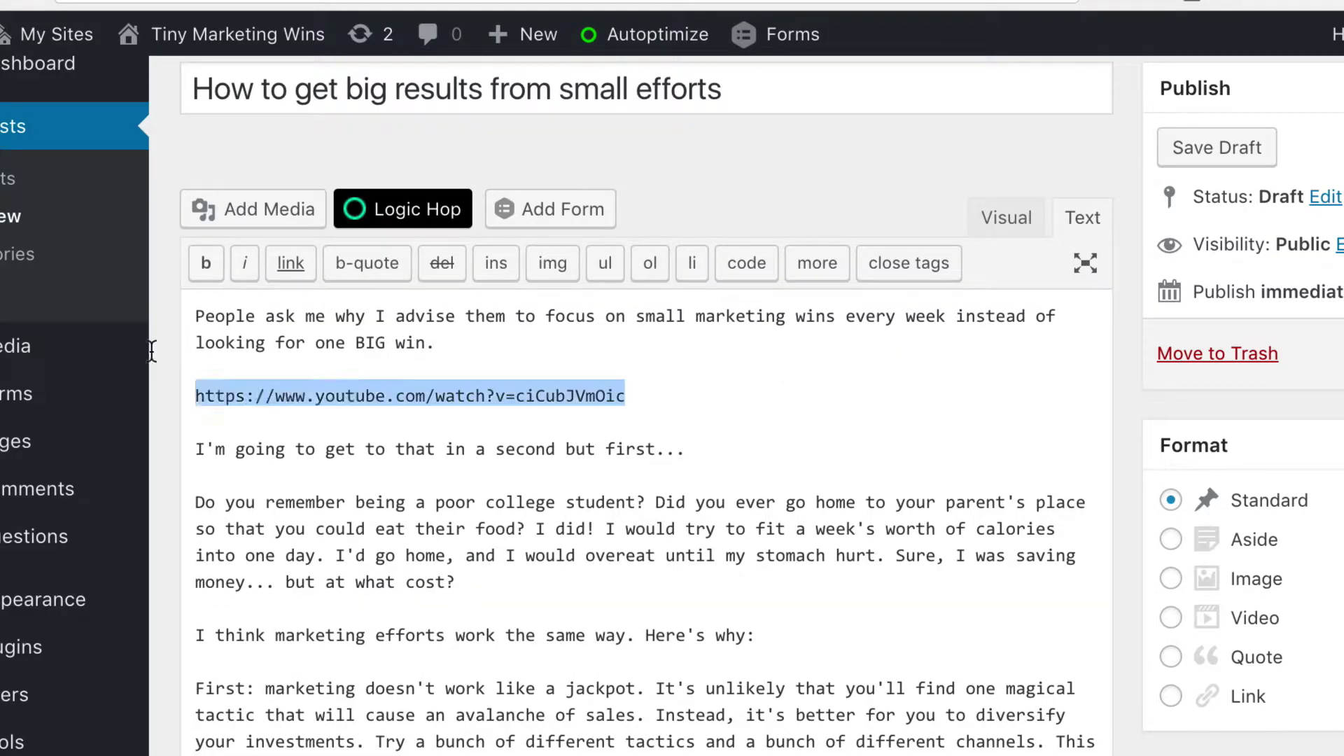
key(ctrl+v)
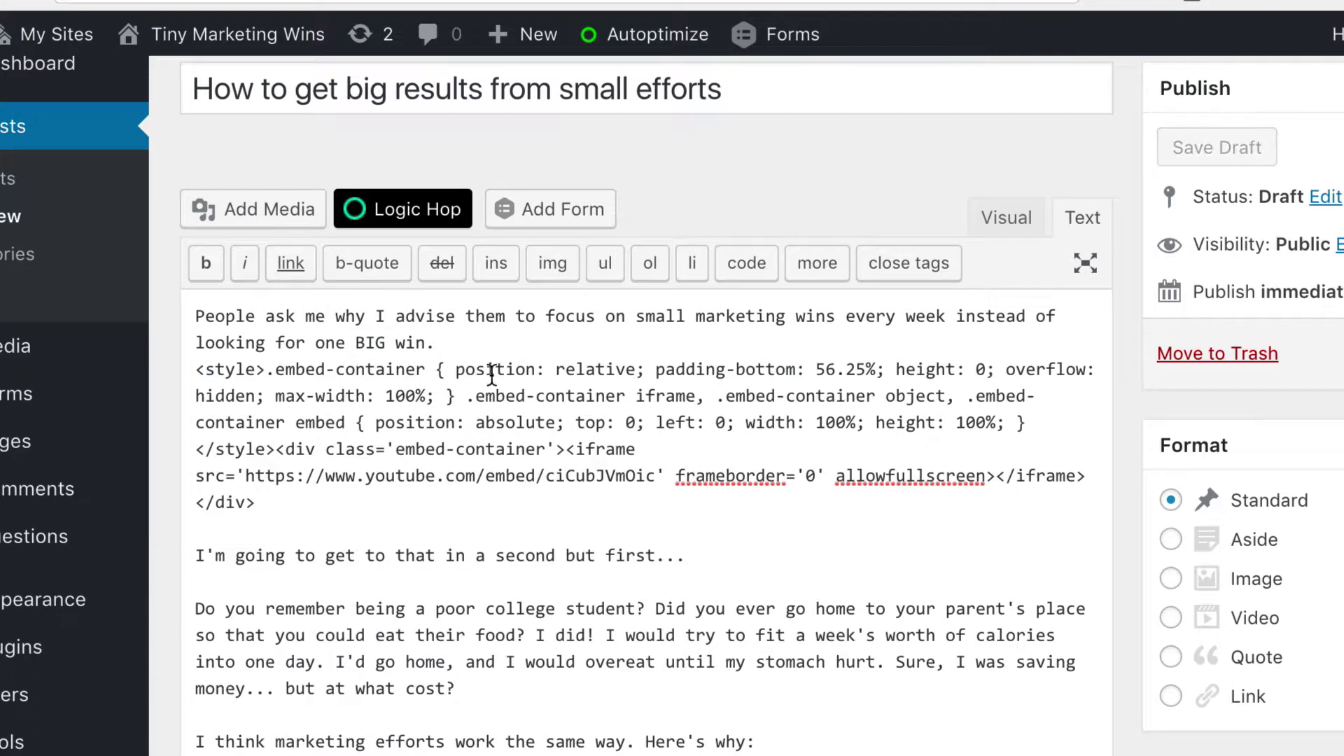
- Add a blank line above the embed code and make "I'm going to get to that in a second but first..." an h3 heading
click(538, 347)
key(Return)
click(205, 582)
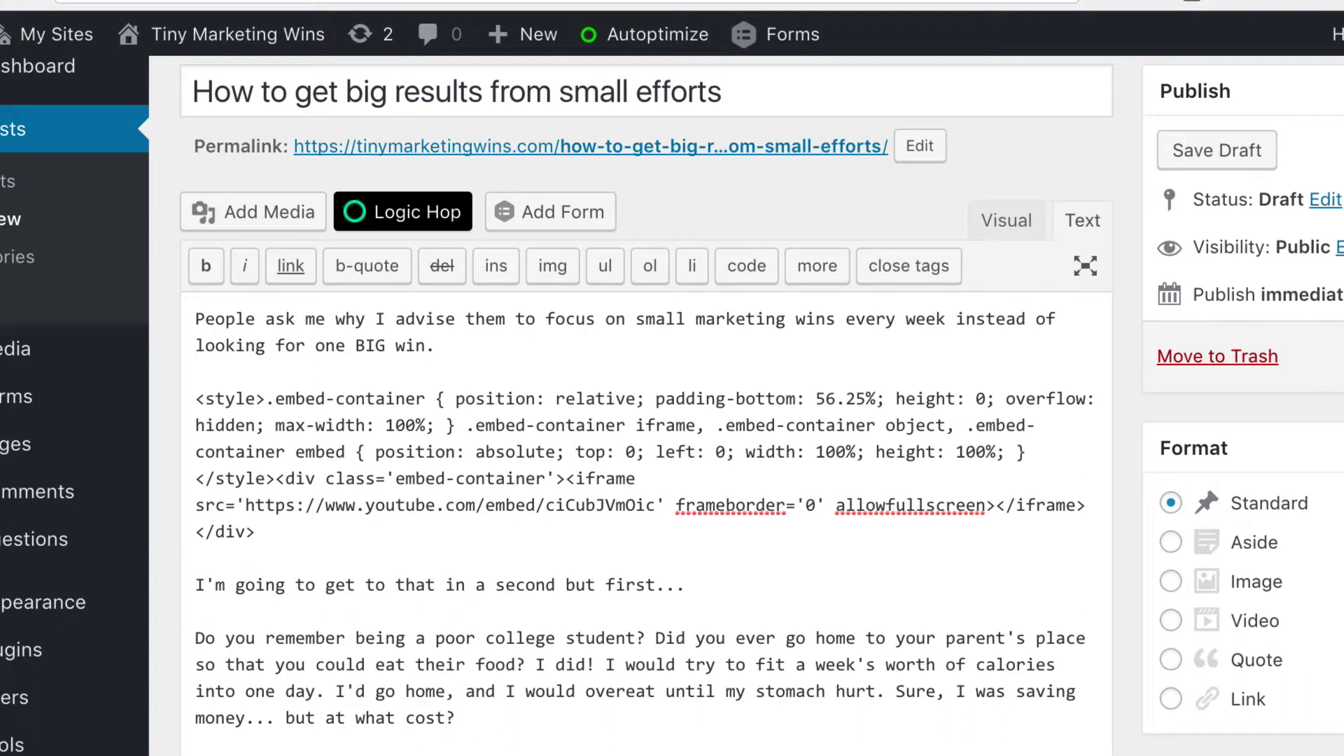
text(<h3>)
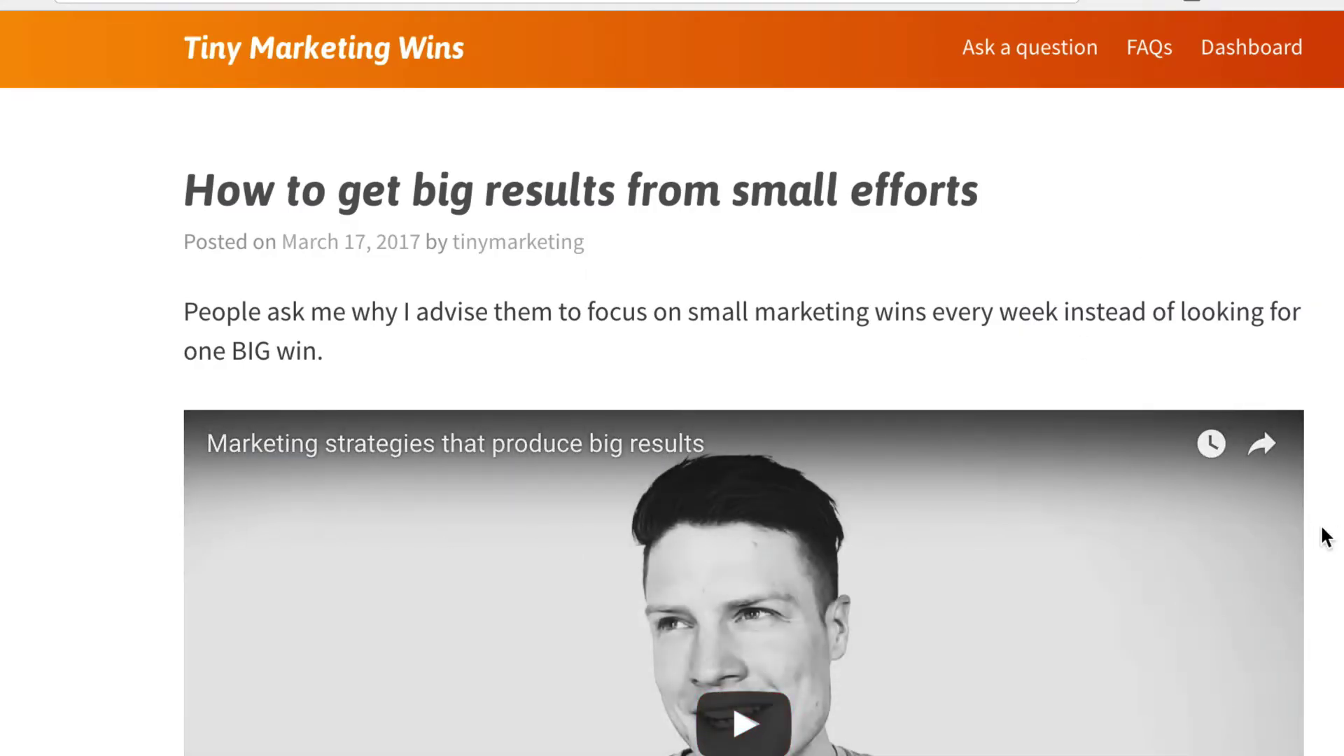
- Check the responsive video and the h3 heading below it in the post preview, resizing the browser window
scroll(1325, 537, down, 8)
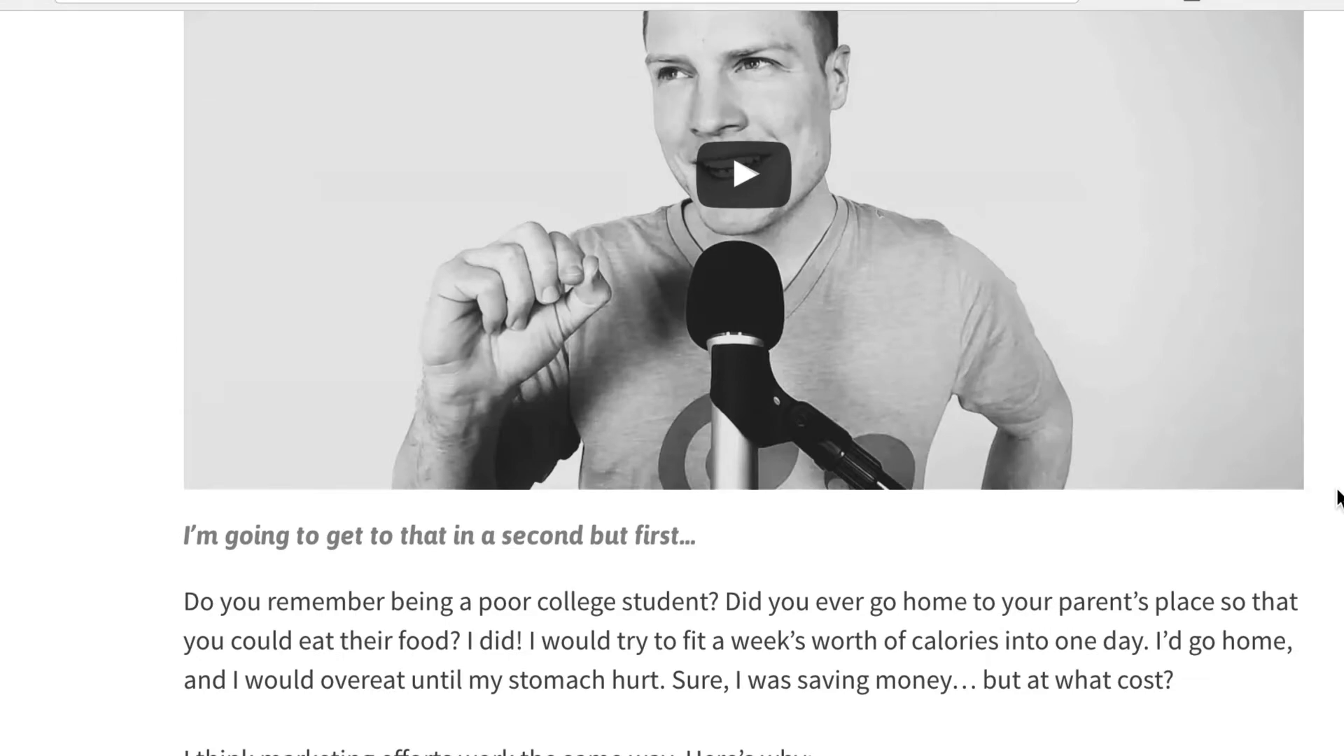
scroll(1337, 499, up, 8)
drag(1343, 500, 1342, 568)
scroll(706, 383, down, 8)
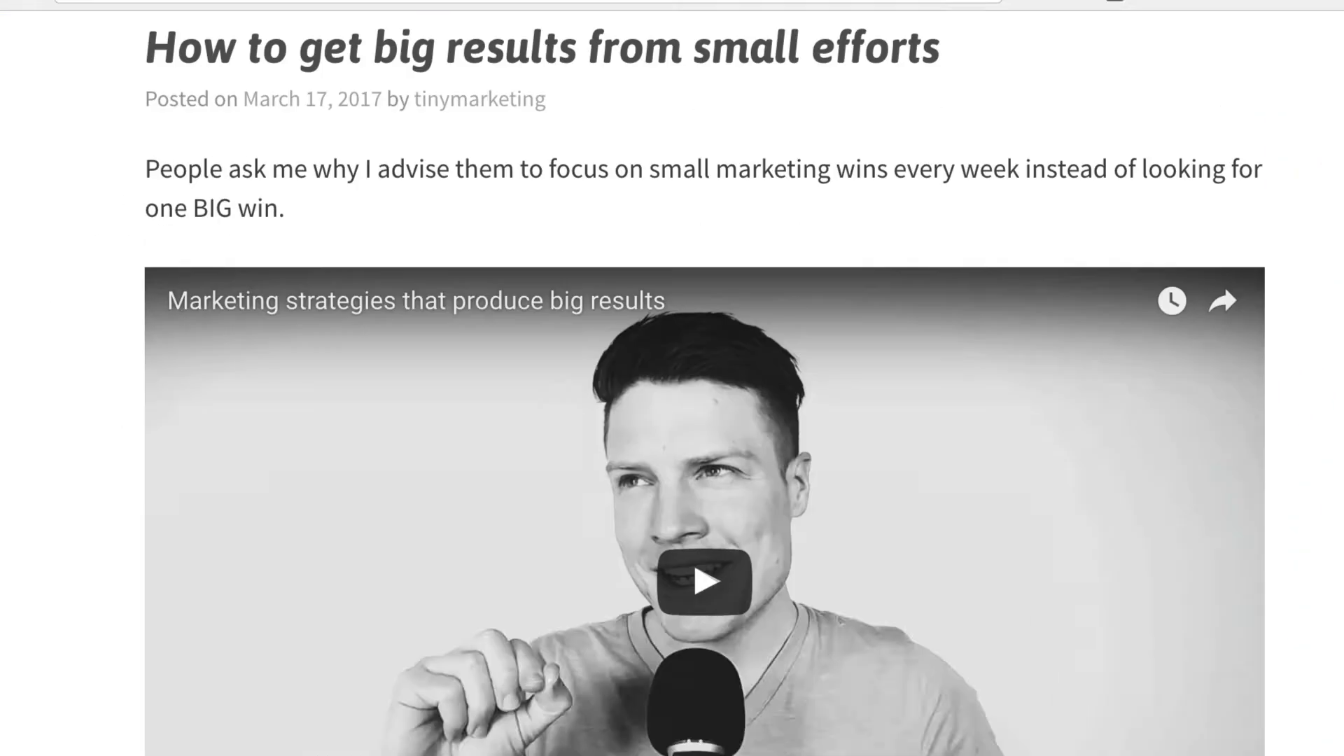
scroll(706, 383, up, 4)
scroll(1286, 558, up, 4)
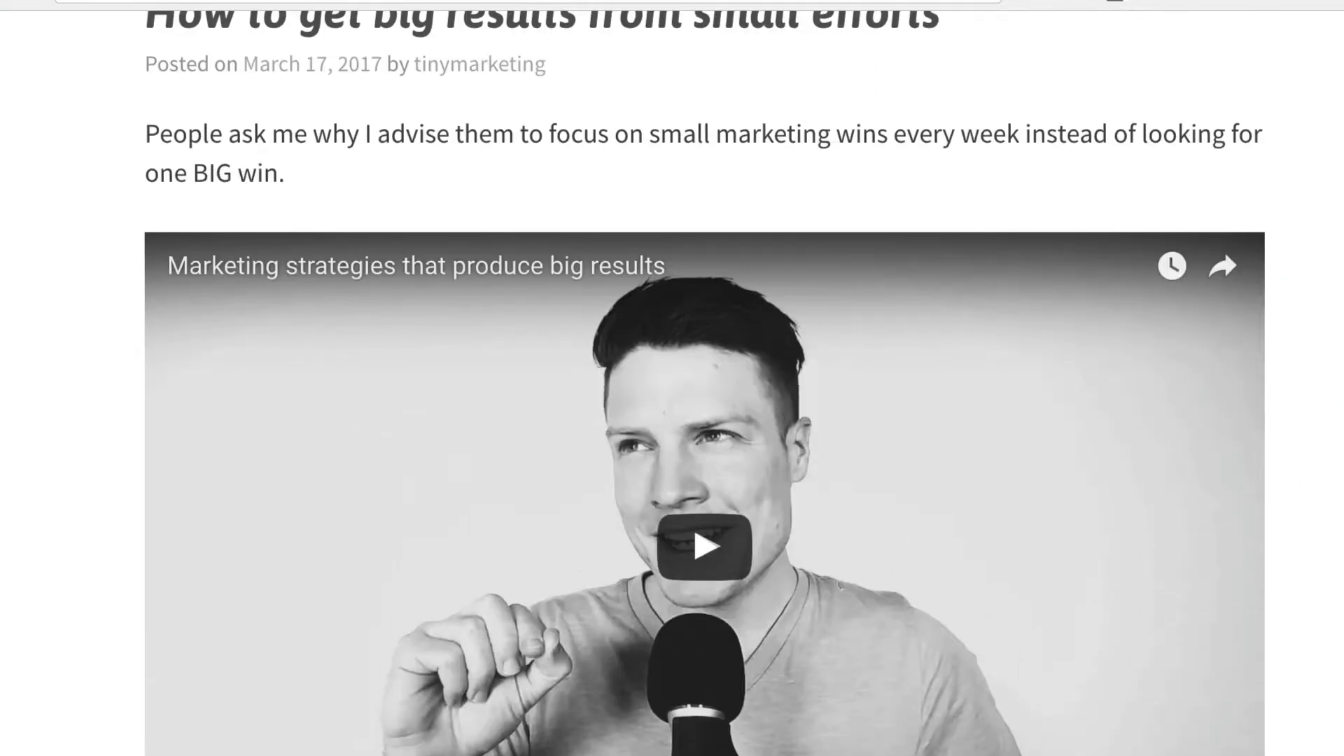
- Review the preview from the video through the closing body paragraphs, and return to the post editor
scroll(947, 607, down, 2)
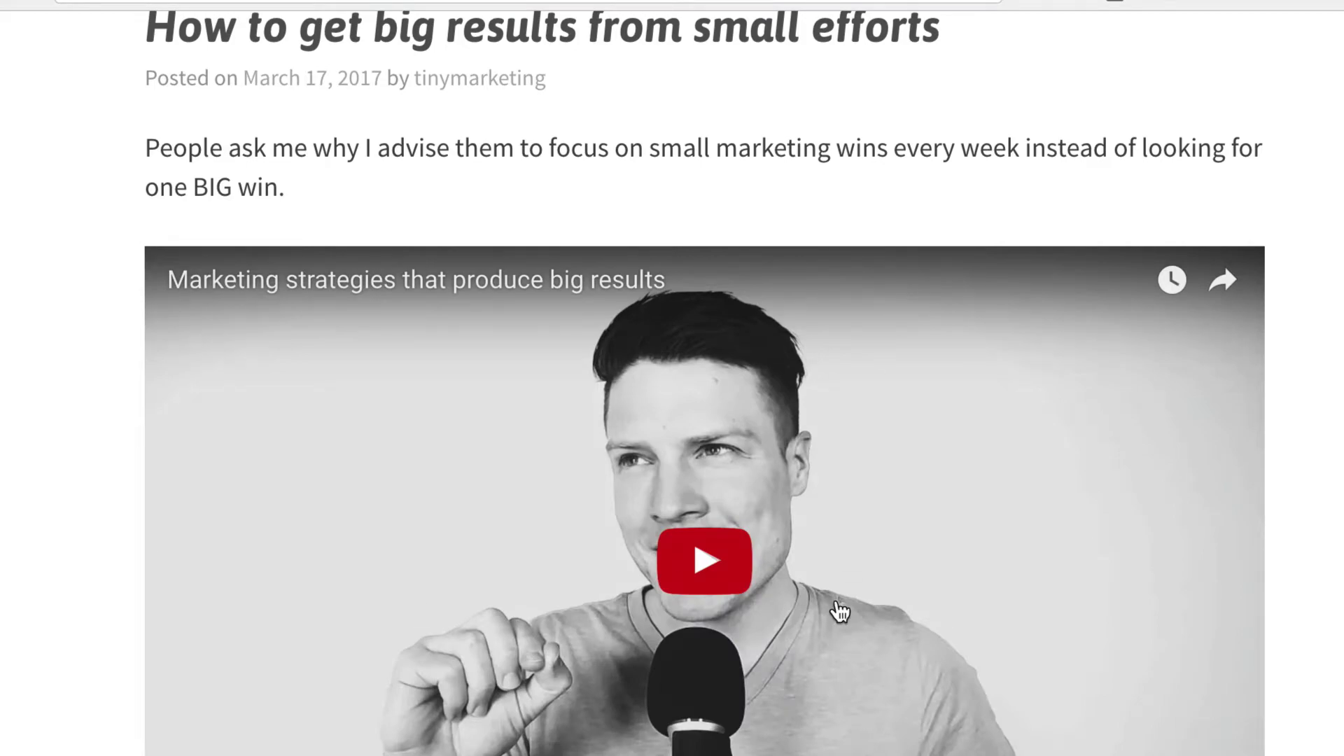
scroll(837, 612, down, 2)
scroll(752, 516, down, 4)
scroll(828, 255, down, 4)
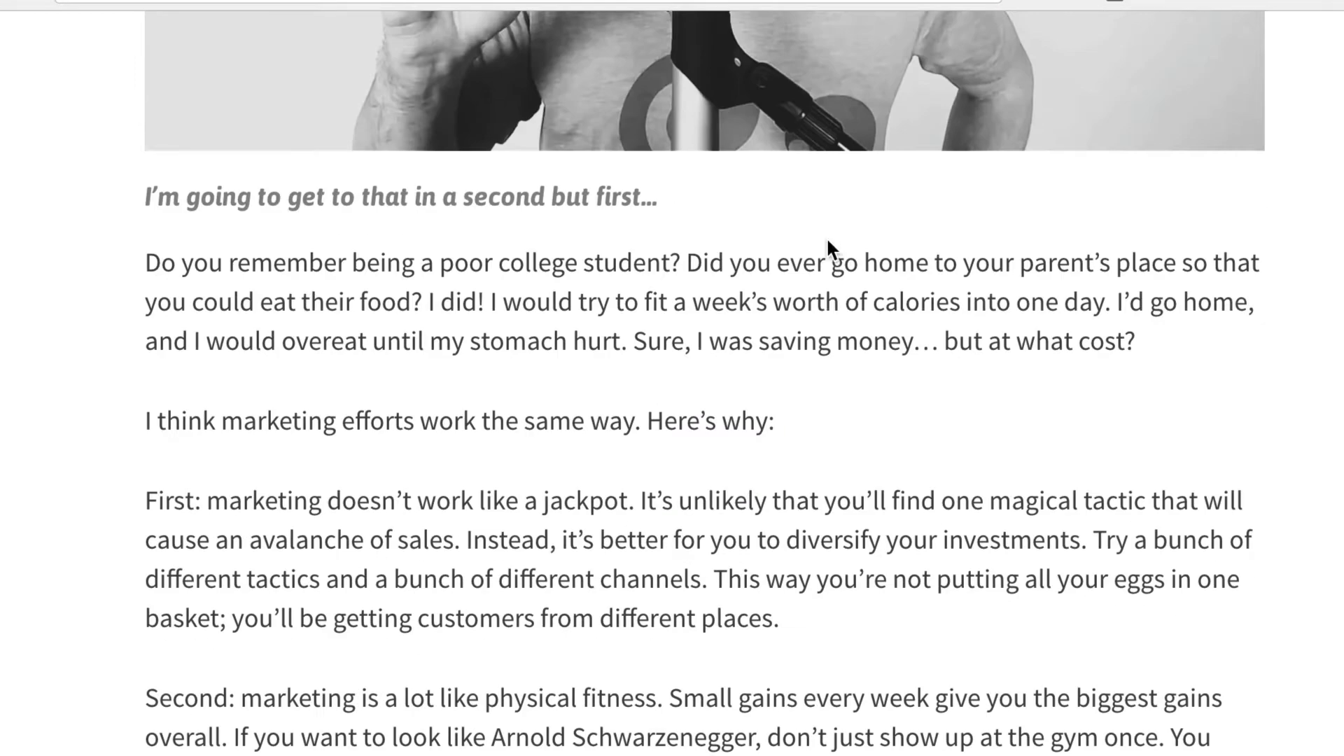
scroll(894, 444, down, 5)
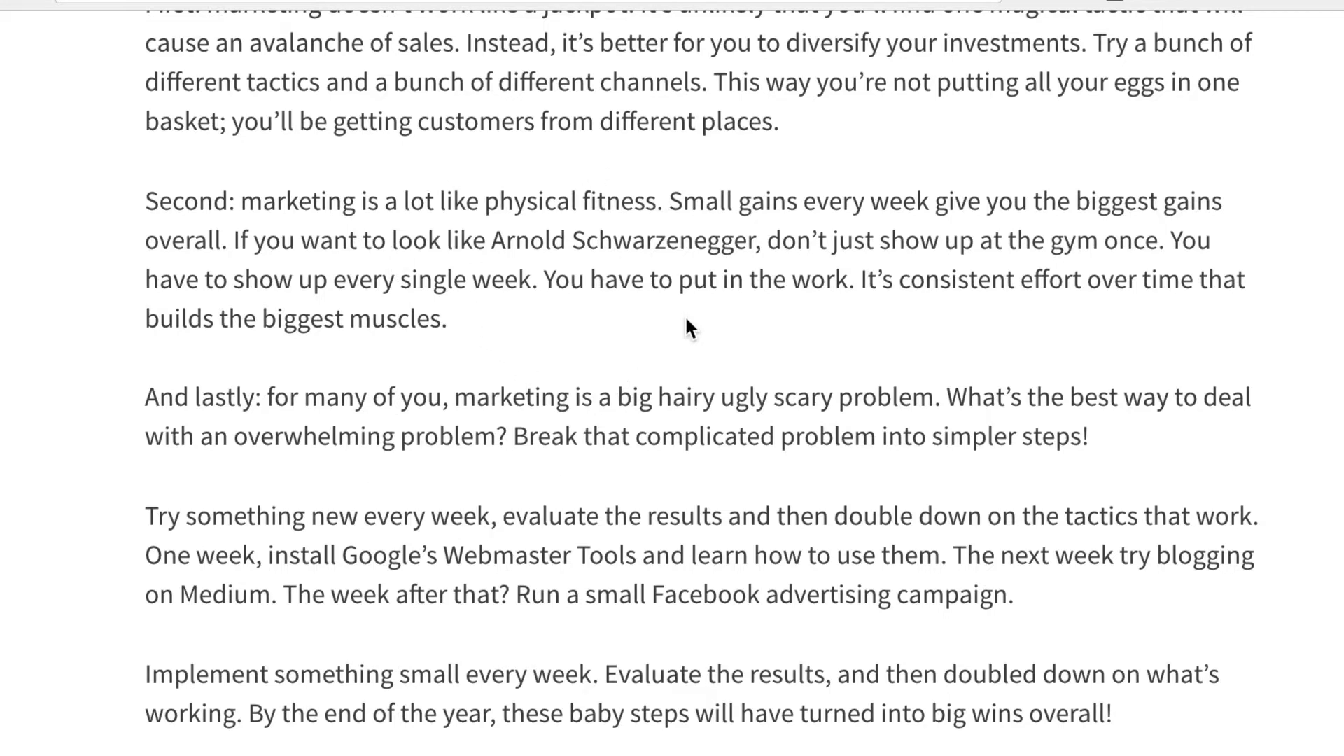
click(595, 0)
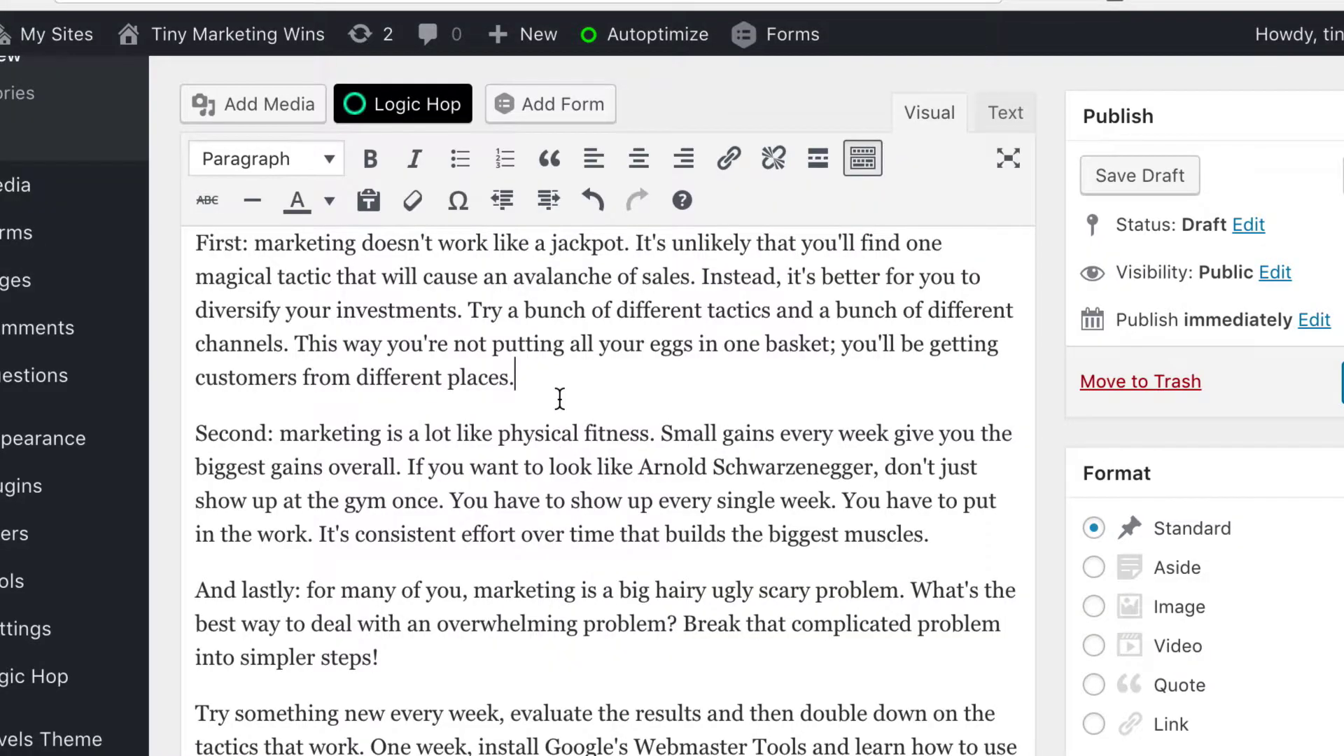
- Add a blank line after the "Second: marketing is a lot like physical fitness" paragraph and upload arnold-workout.jpg there
click(942, 539)
key(Return)
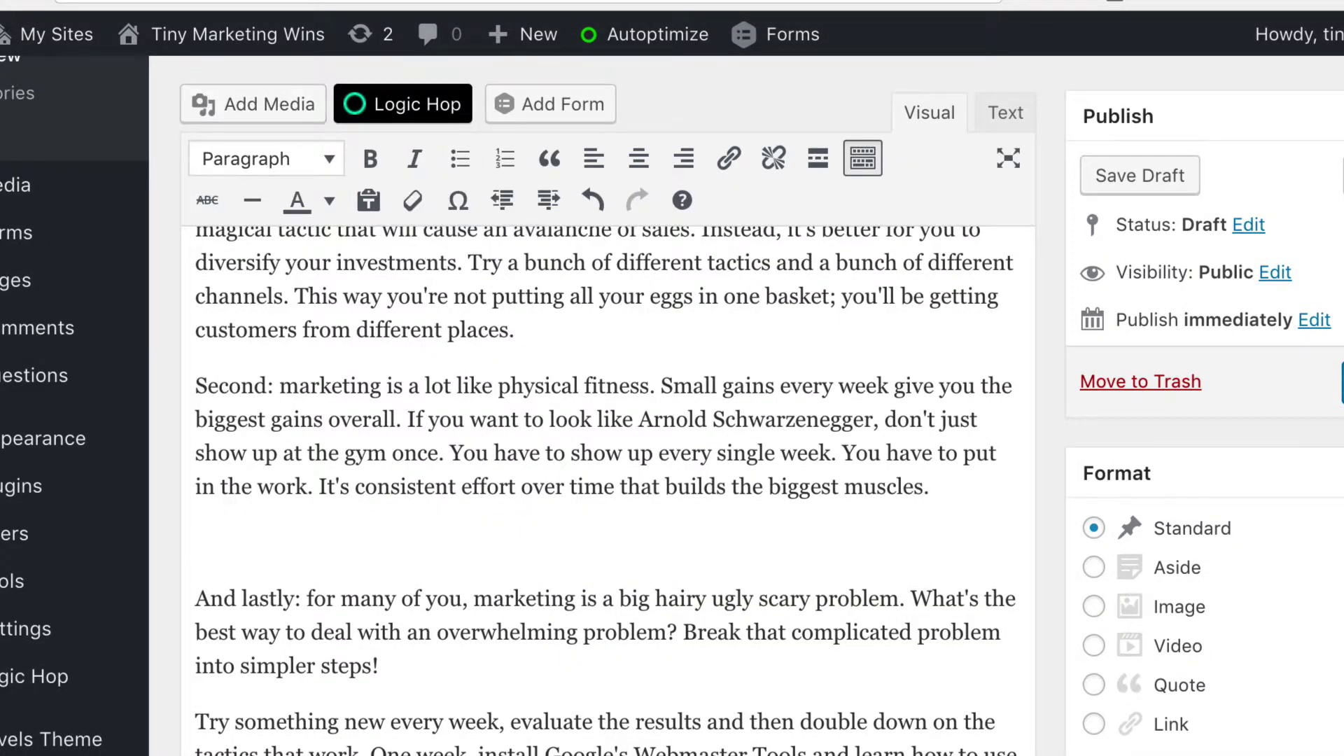
drag(1007, 150, 417, 528)
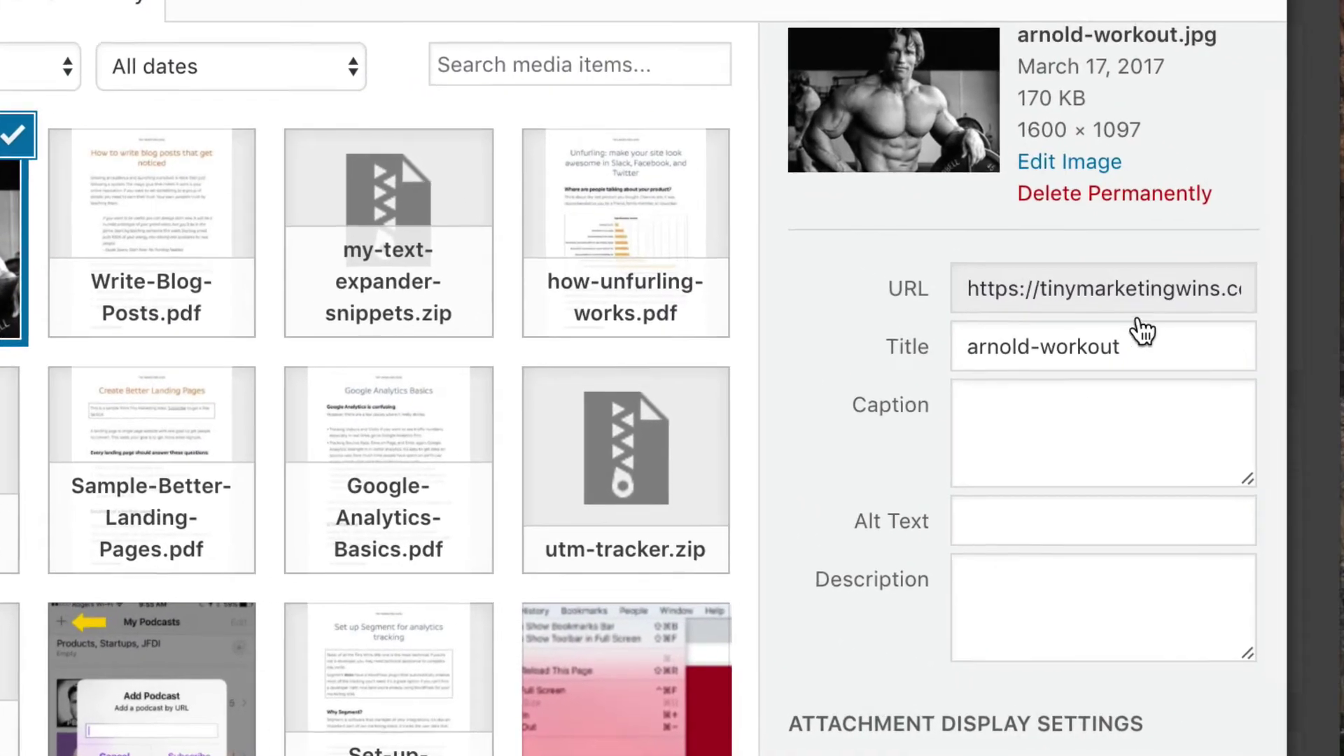
- Replace the uploaded image's title with "Arnold Schwarzenegger's workout"
drag(1167, 348, 896, 341)
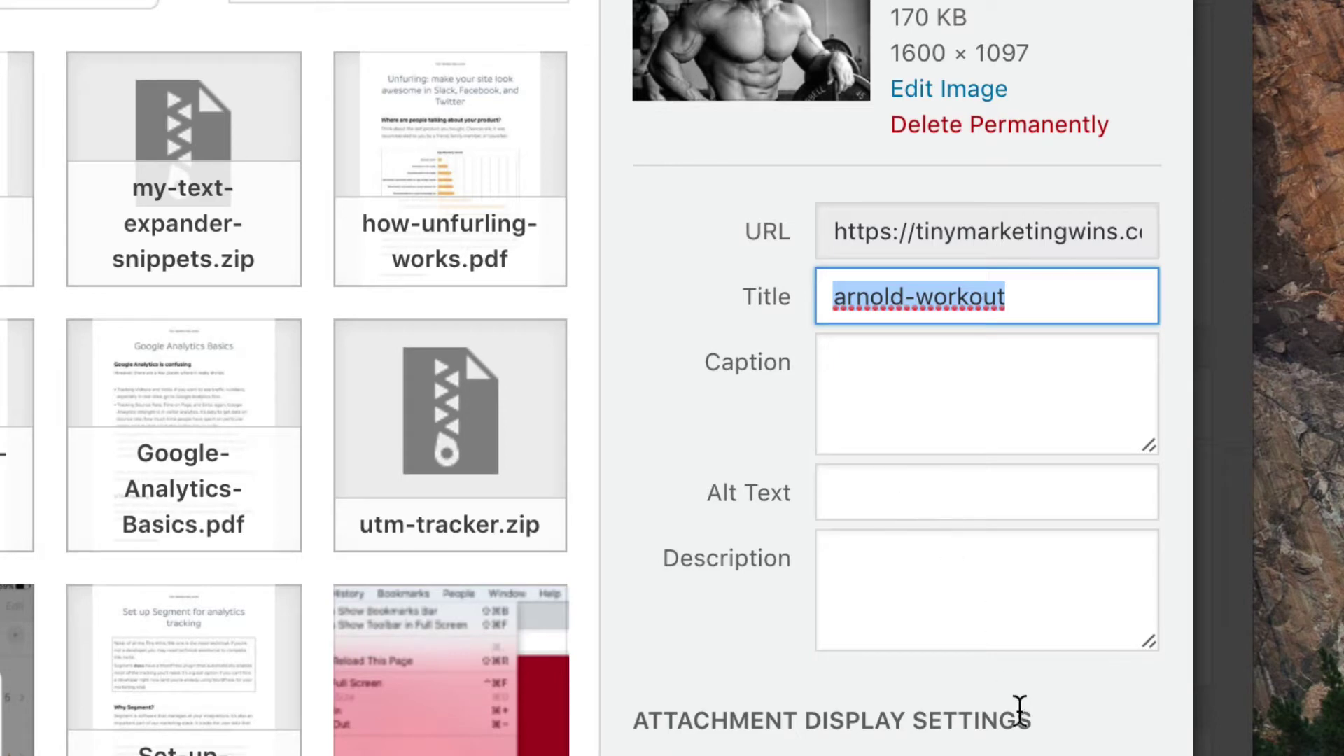
scroll(1005, 705, down, 3)
scroll(963, 672, up, 3)
text(Arnold Schwarzenegger)
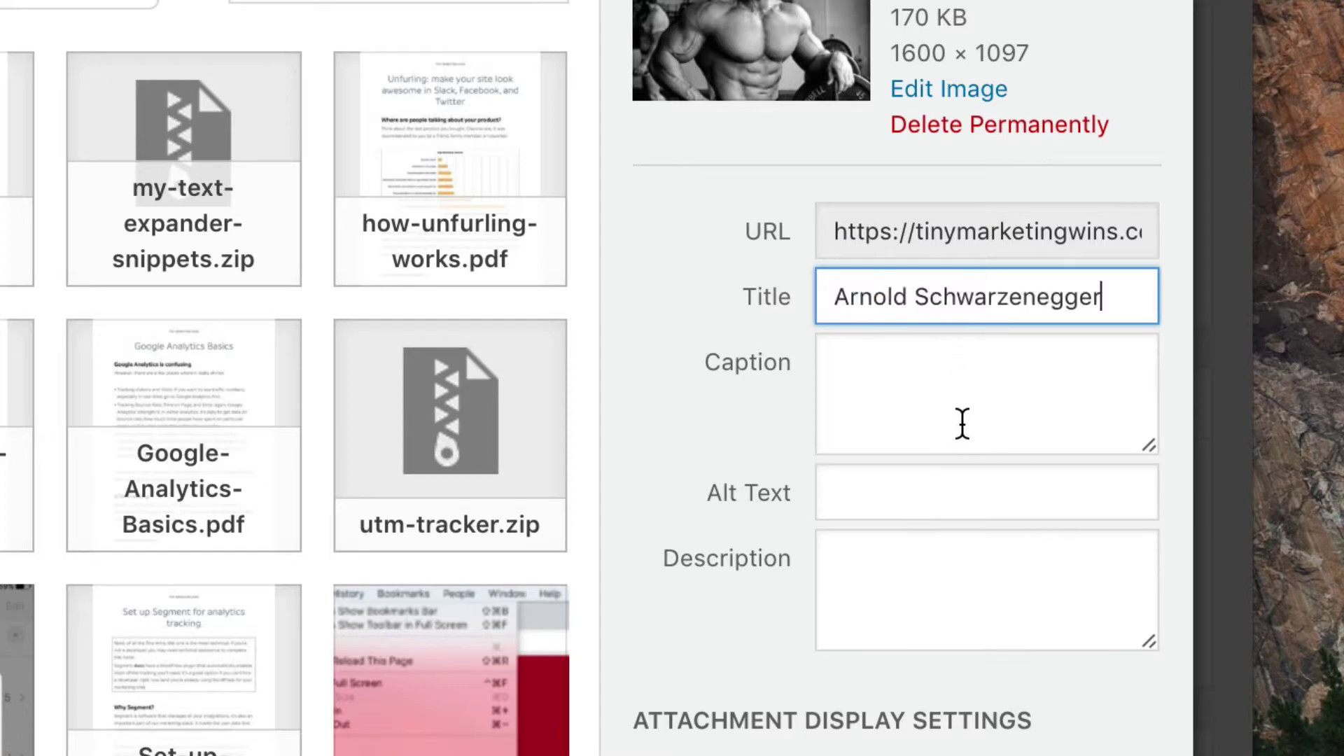
text('s w)
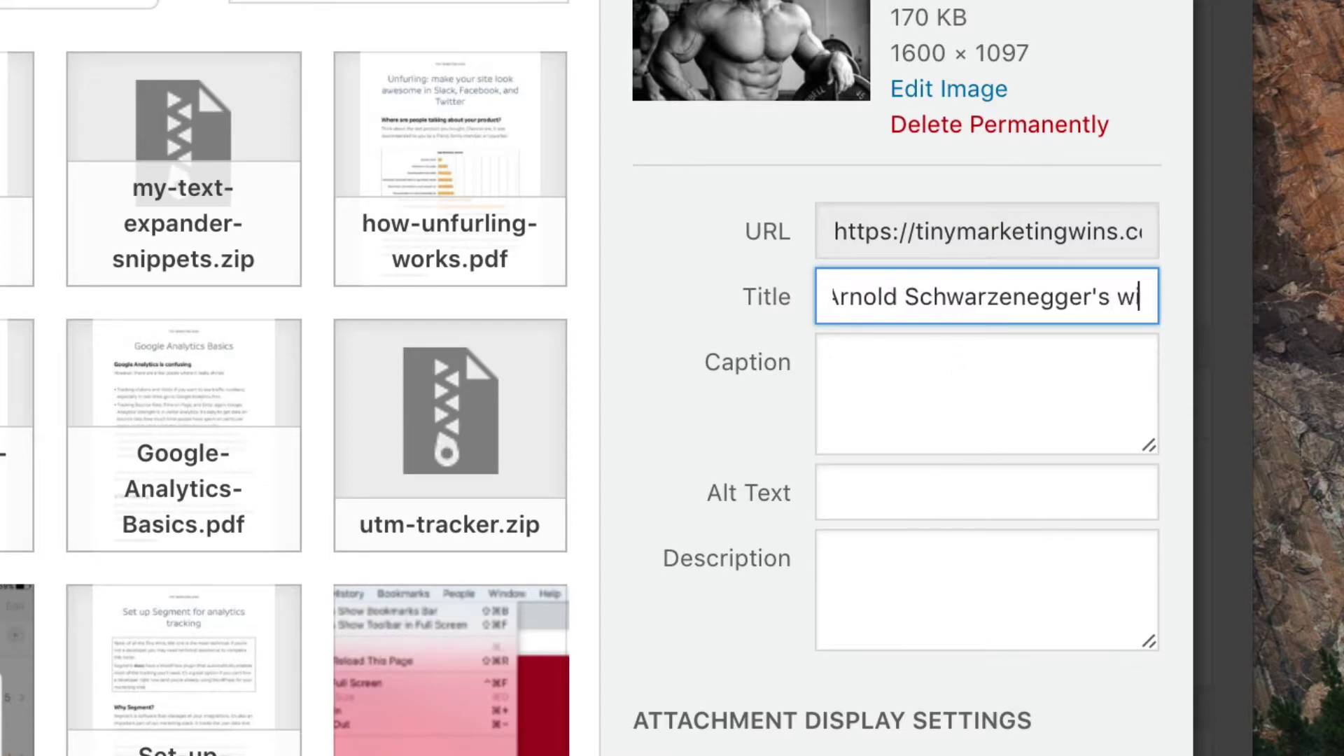
text(orkouta)
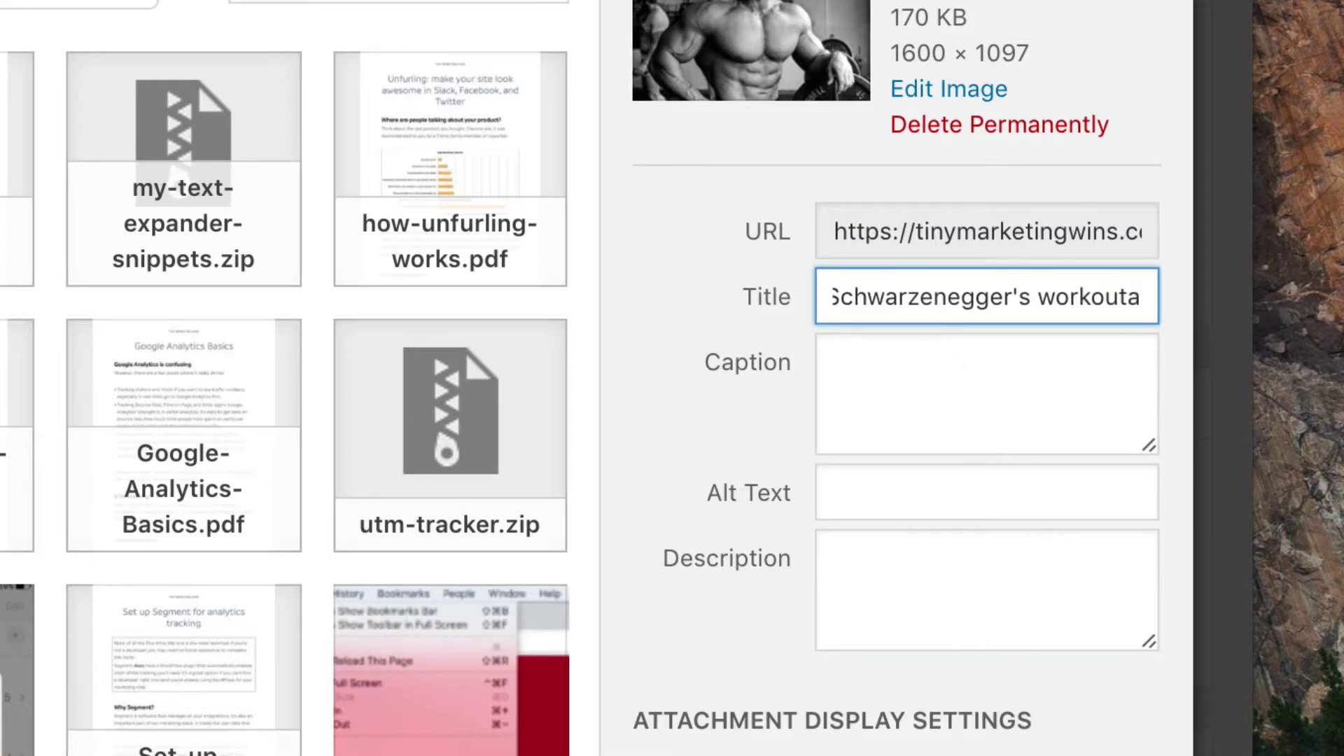
key(BackSpace)
- Copy the image's title into its alt text and insert the image into the post
key(super+a)
key(super+c)
scroll(936, 495, up, 1)
click(918, 532)
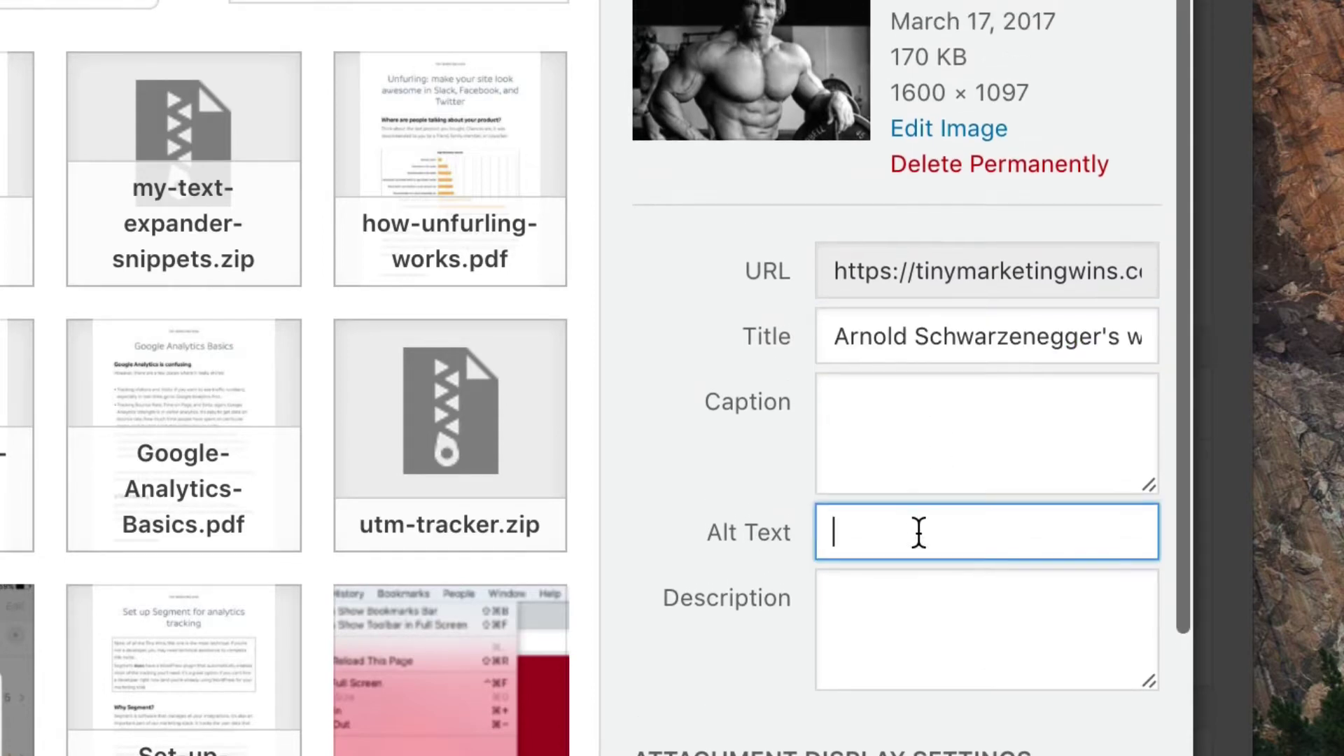
key(super+v)
scroll(891, 543, down, 5)
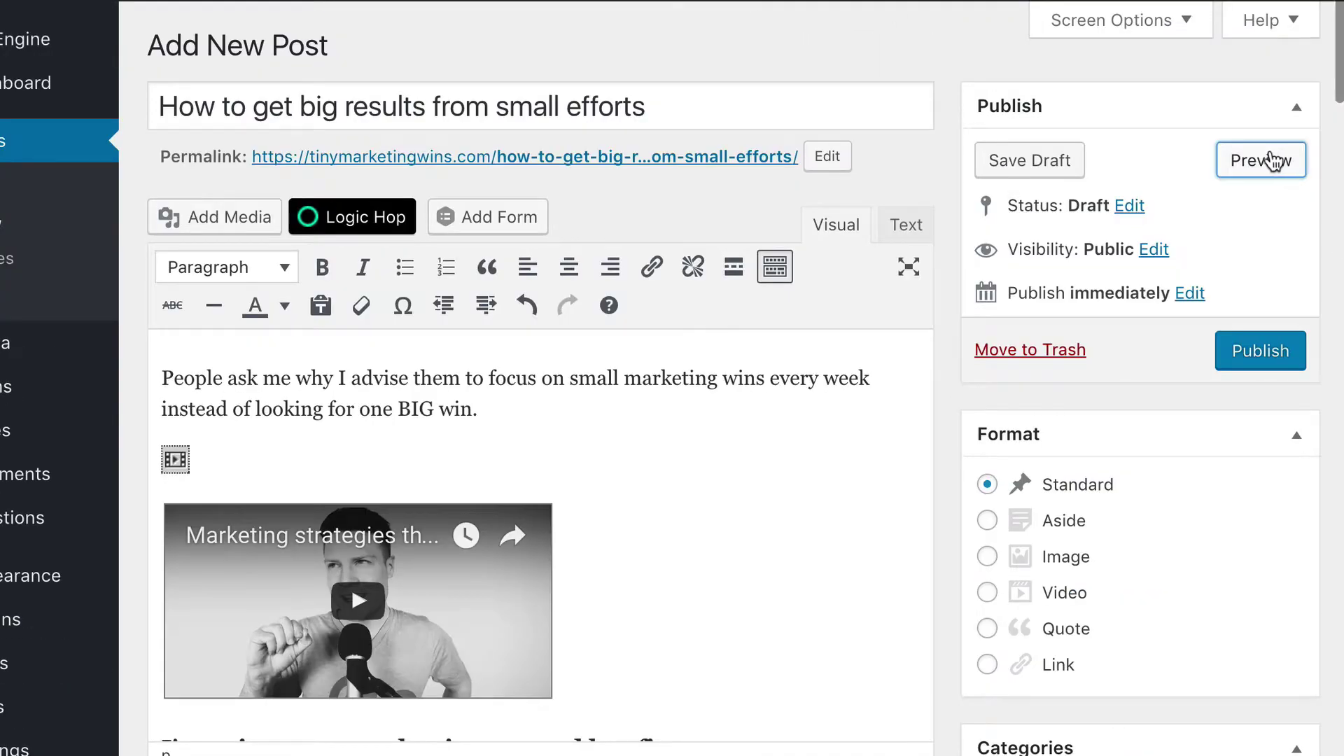
- Preview the post, check the inserted image and the text down to the sign-up form, and return to the post editor
click(1272, 161)
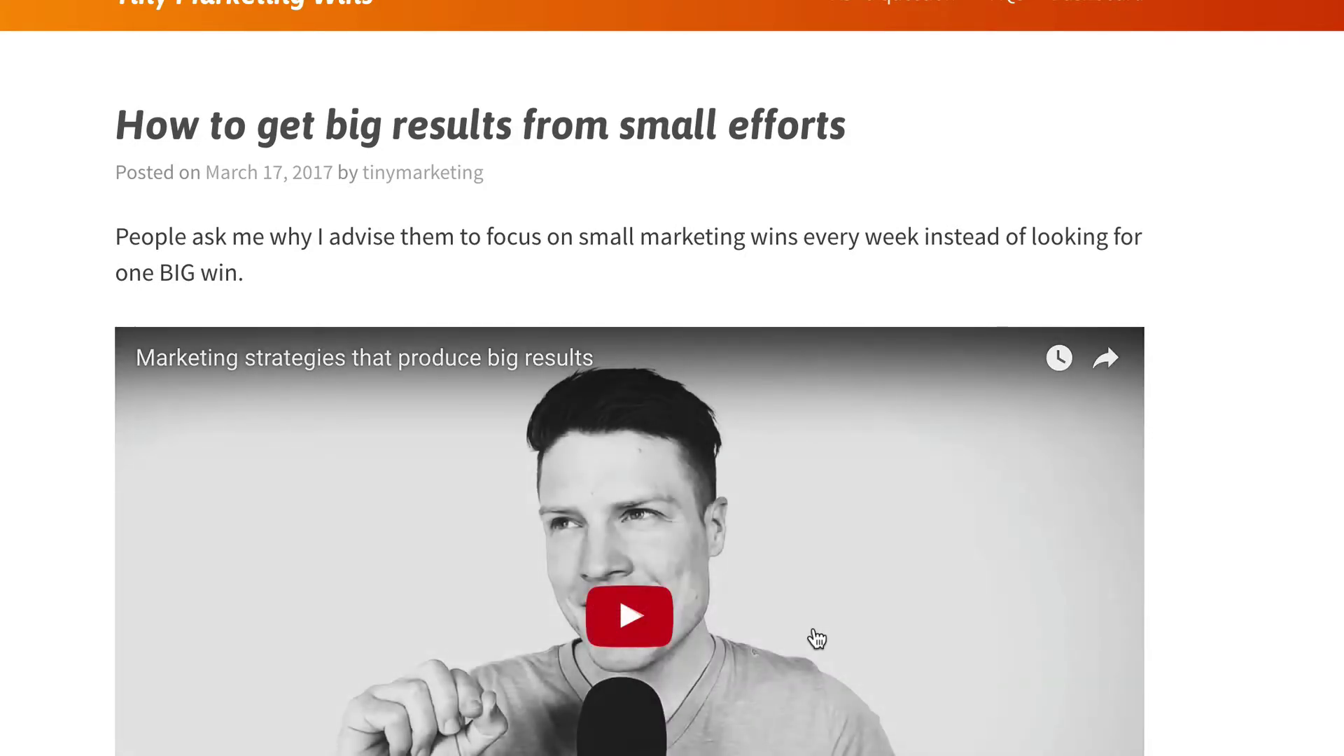
scroll(678, 576, down, 18)
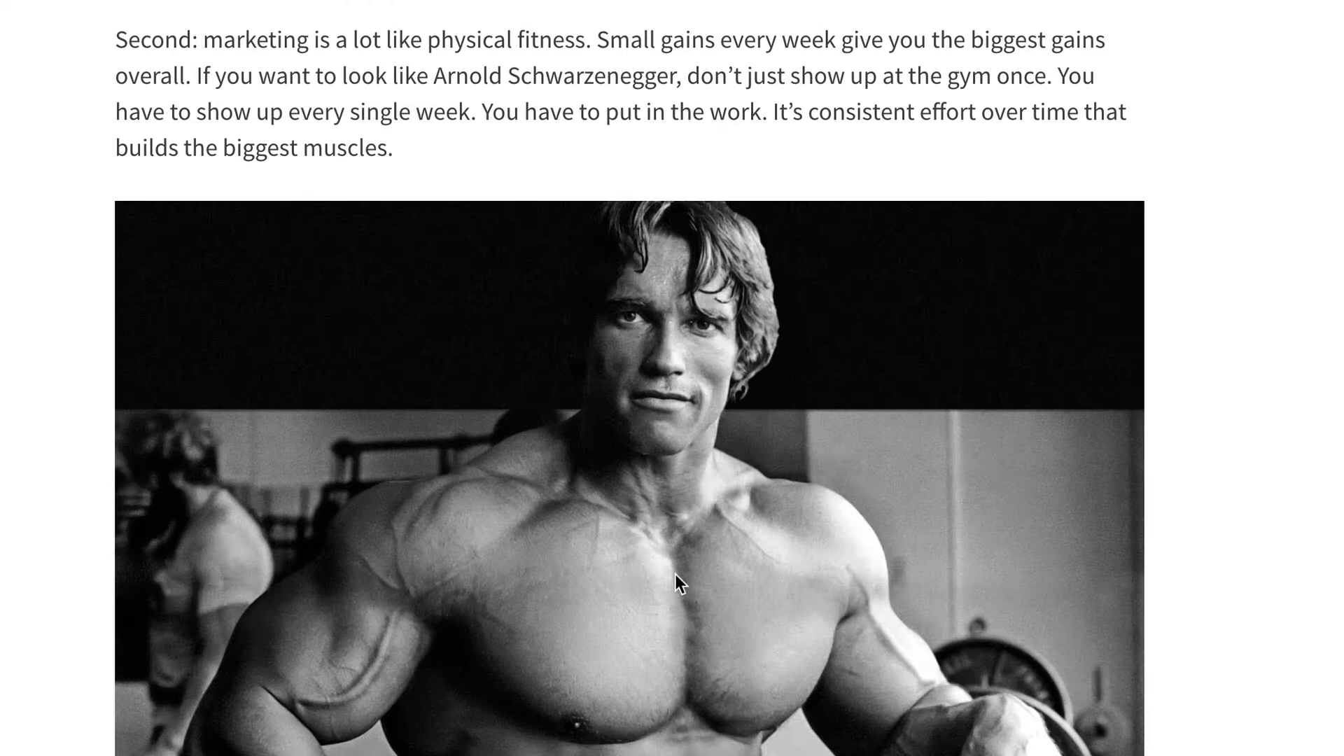
scroll(693, 483, down, 7)
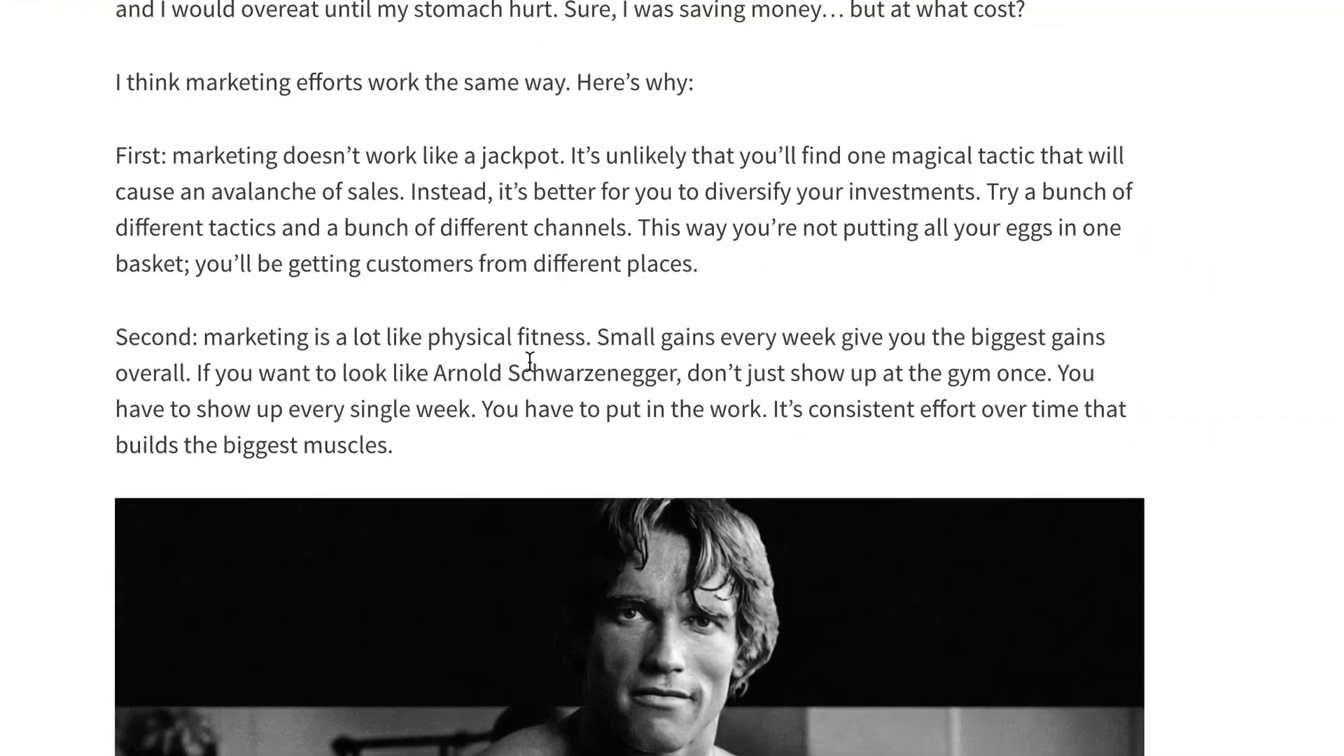
scroll(539, 366, down, 15)
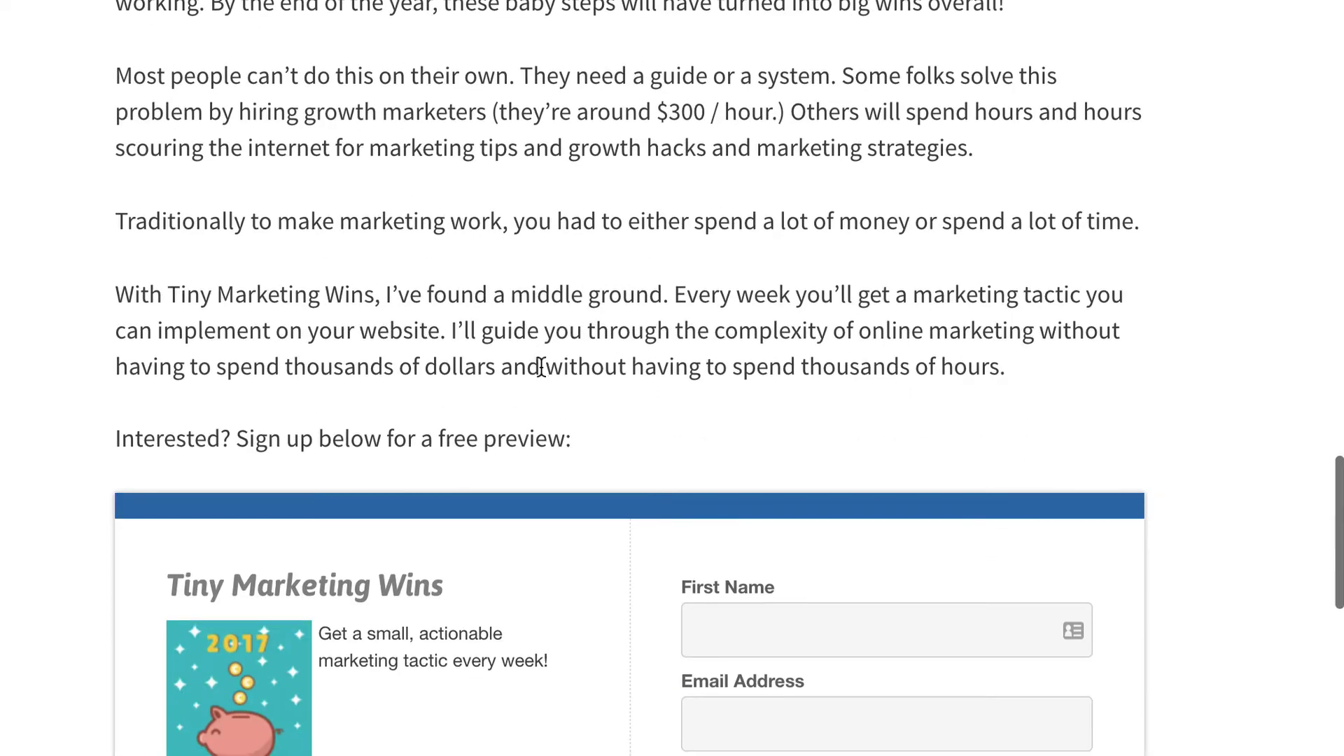
scroll(406, 669, down, 1)
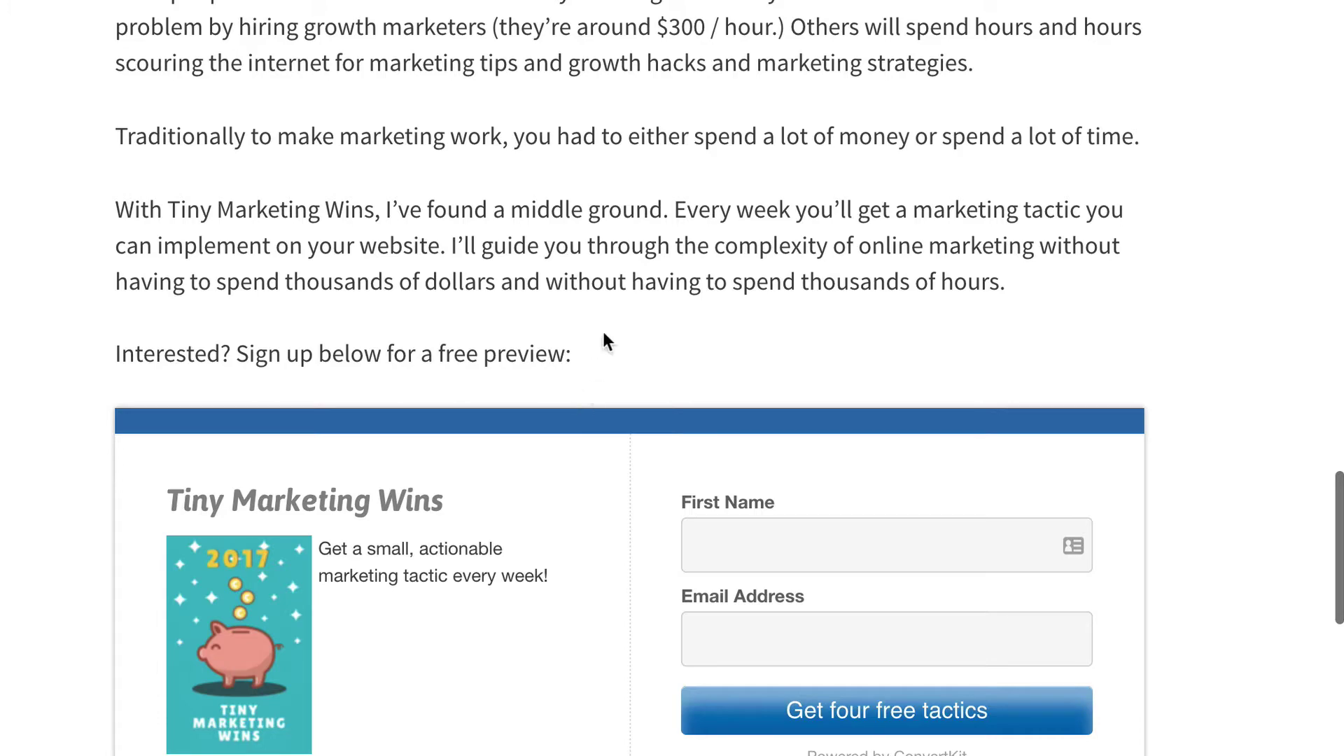
scroll(607, 341, down, 3)
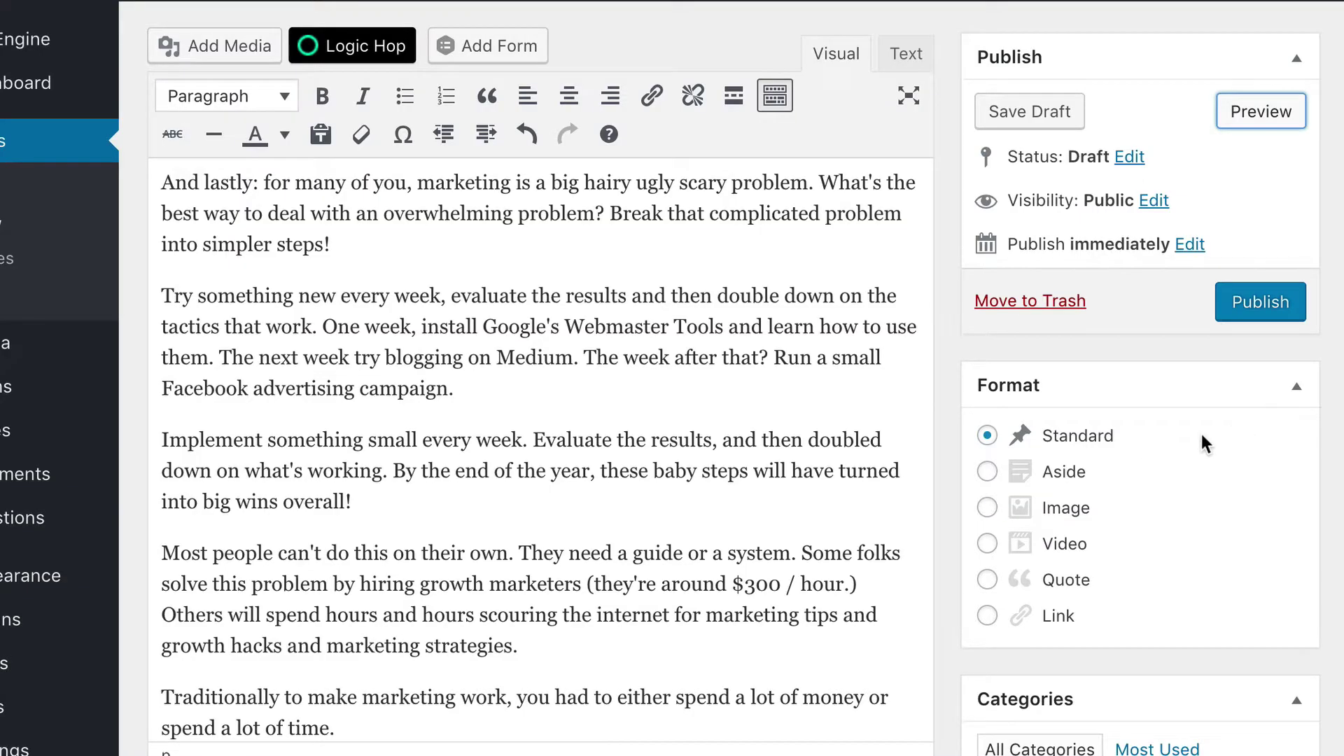
- Publish the post, and update it with the permalink slug changed to bigmarketingresults
click(1291, 307)
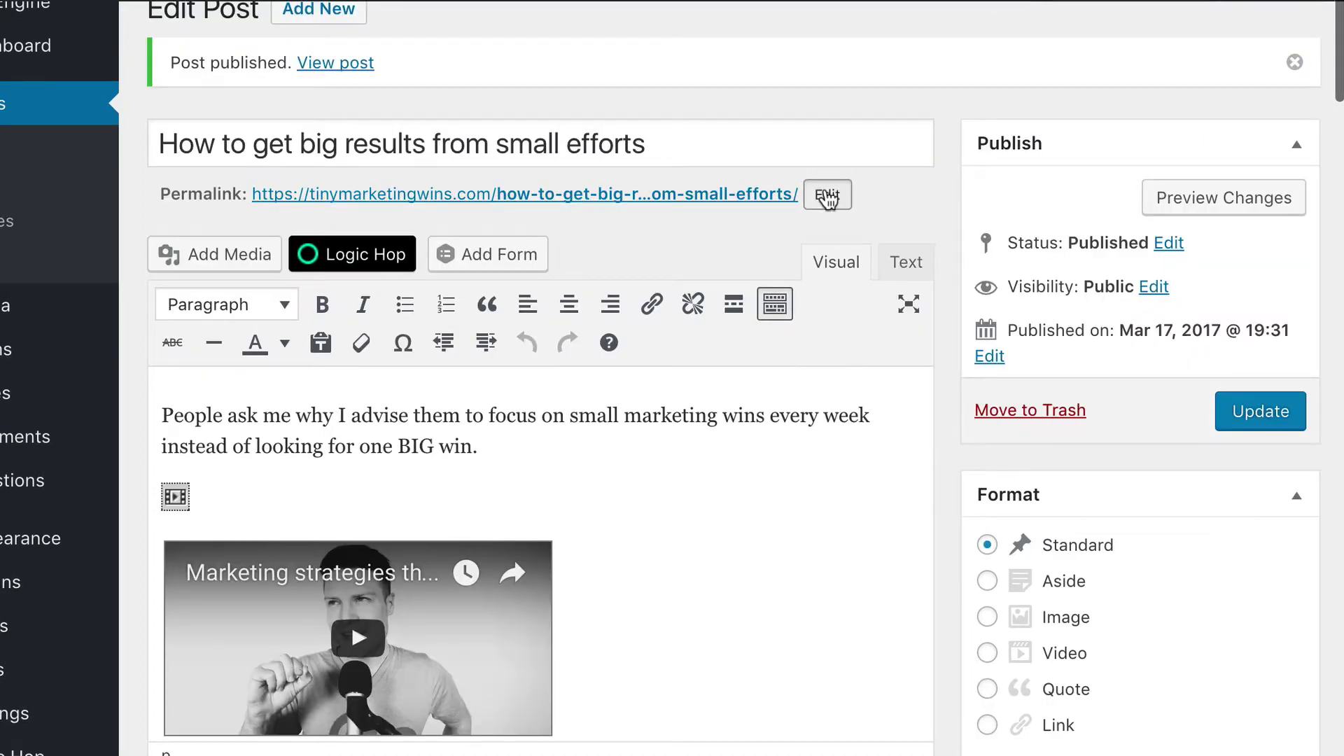
click(826, 194)
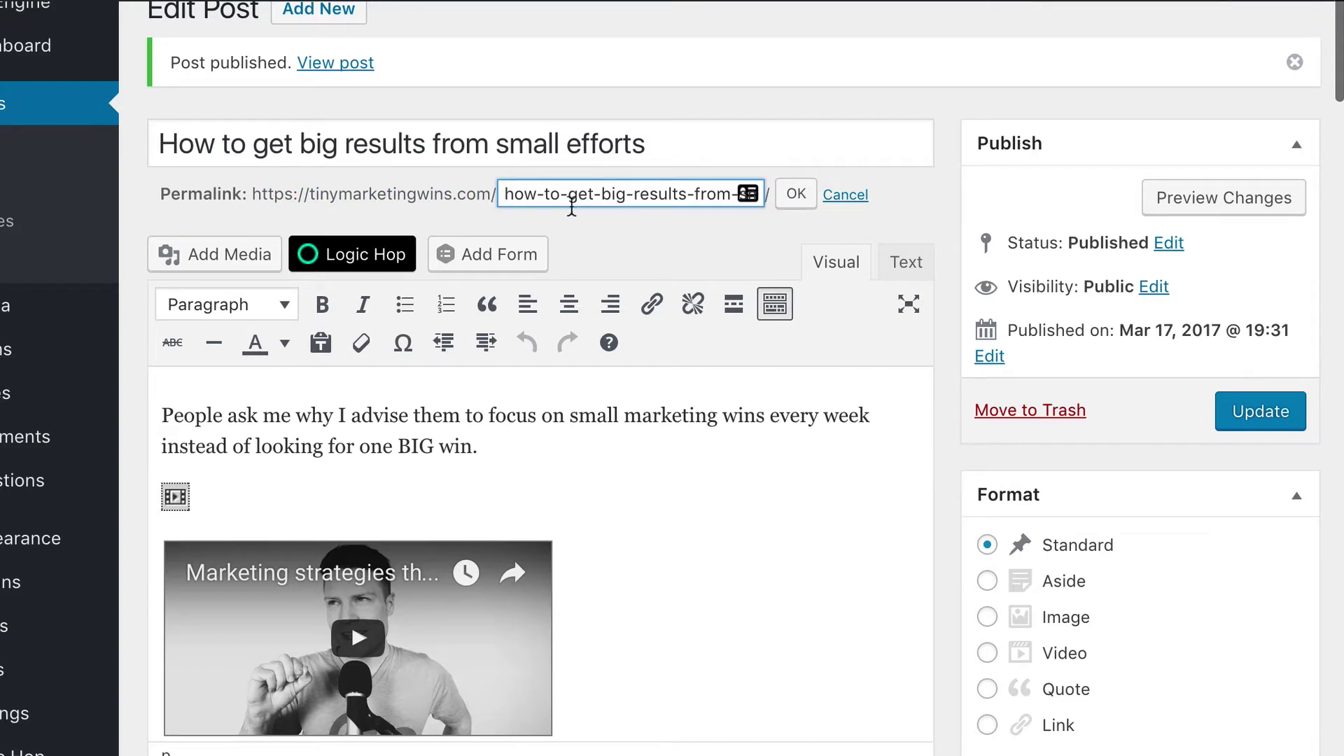
key(ctrl+a)
text(big)
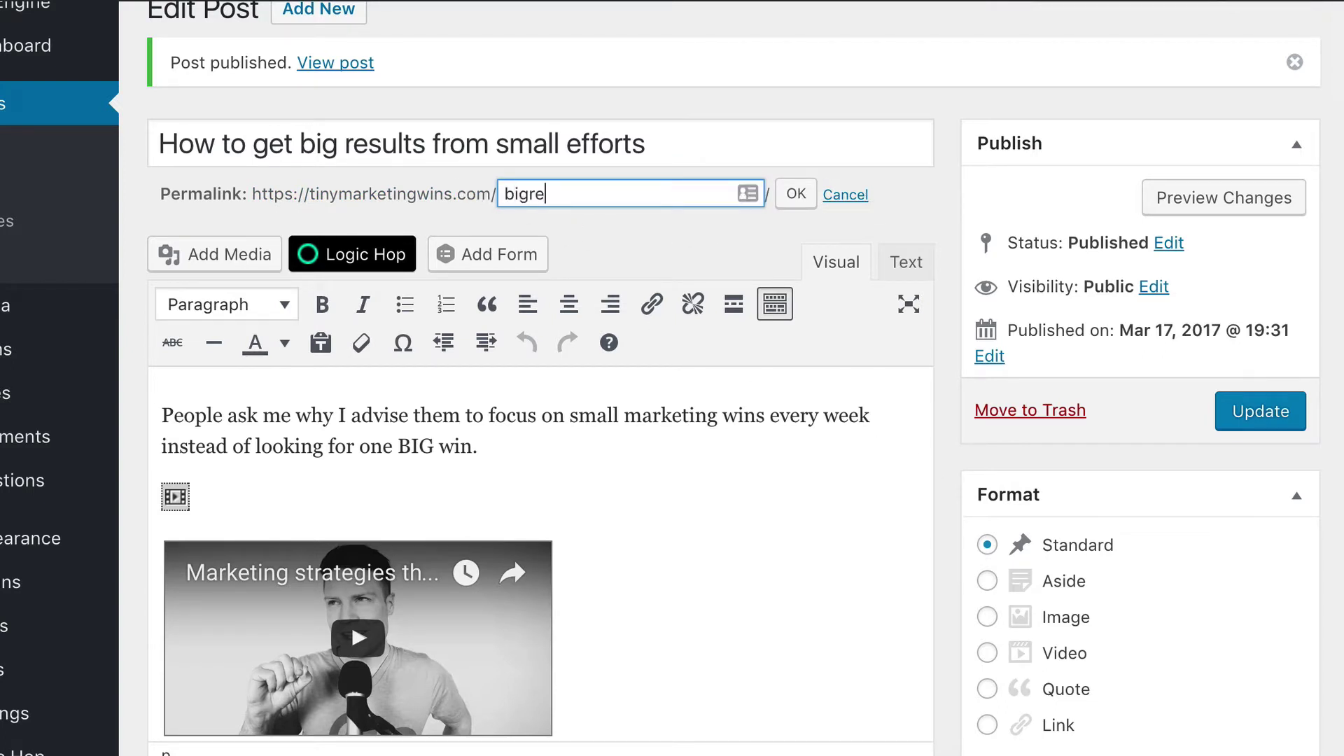
text(marketingres)
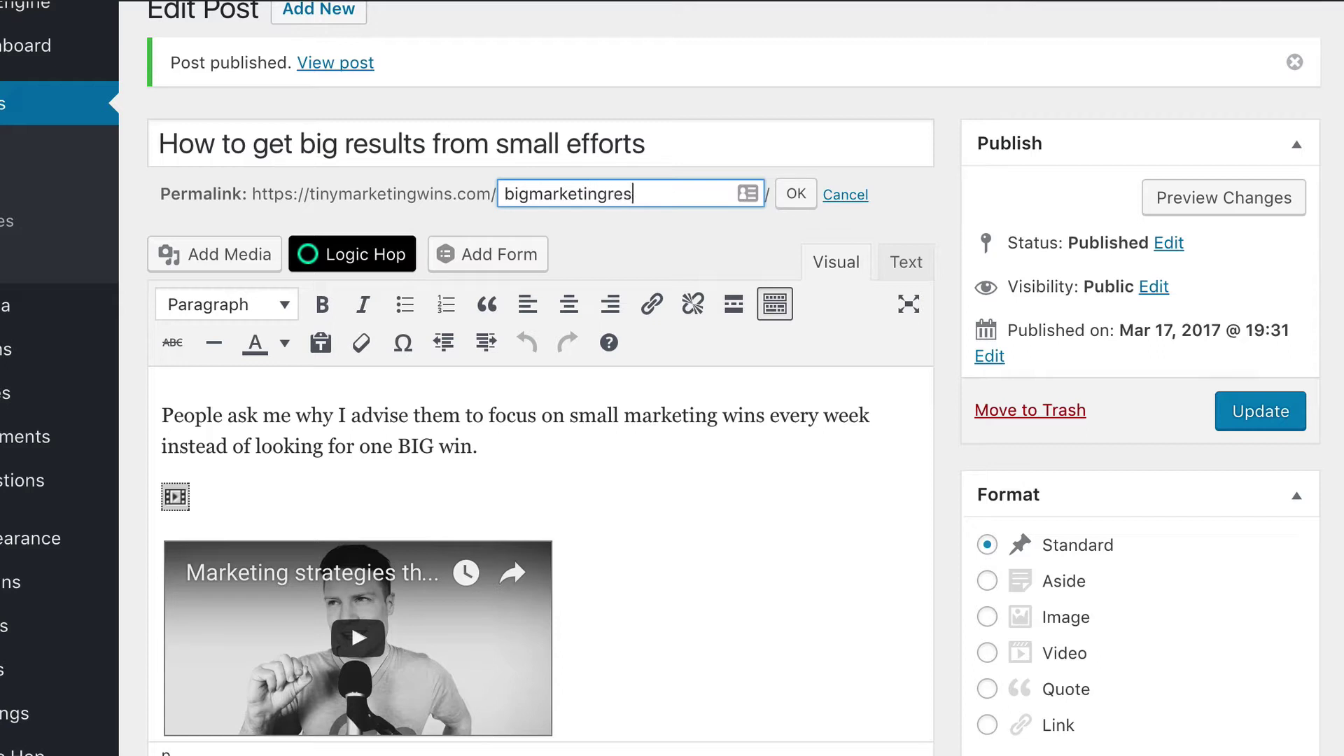
text(ults)
click(796, 194)
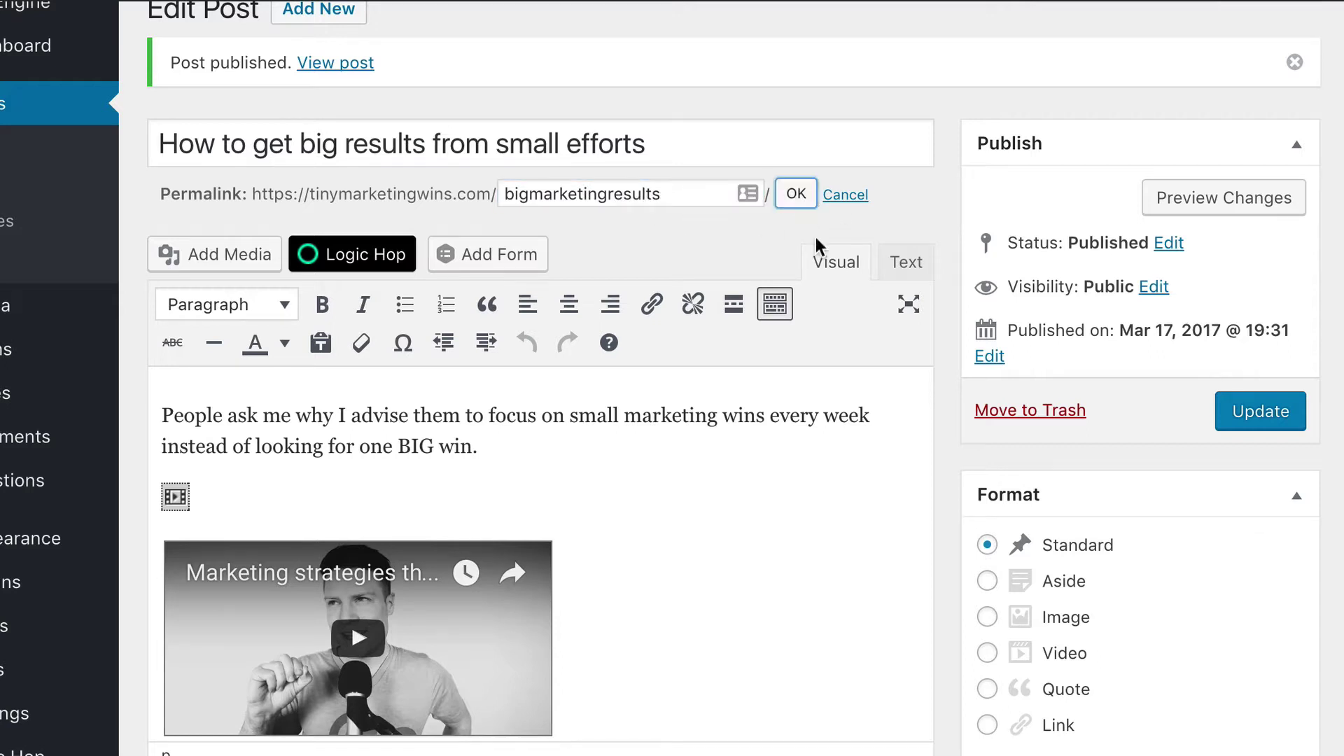
click(1277, 418)
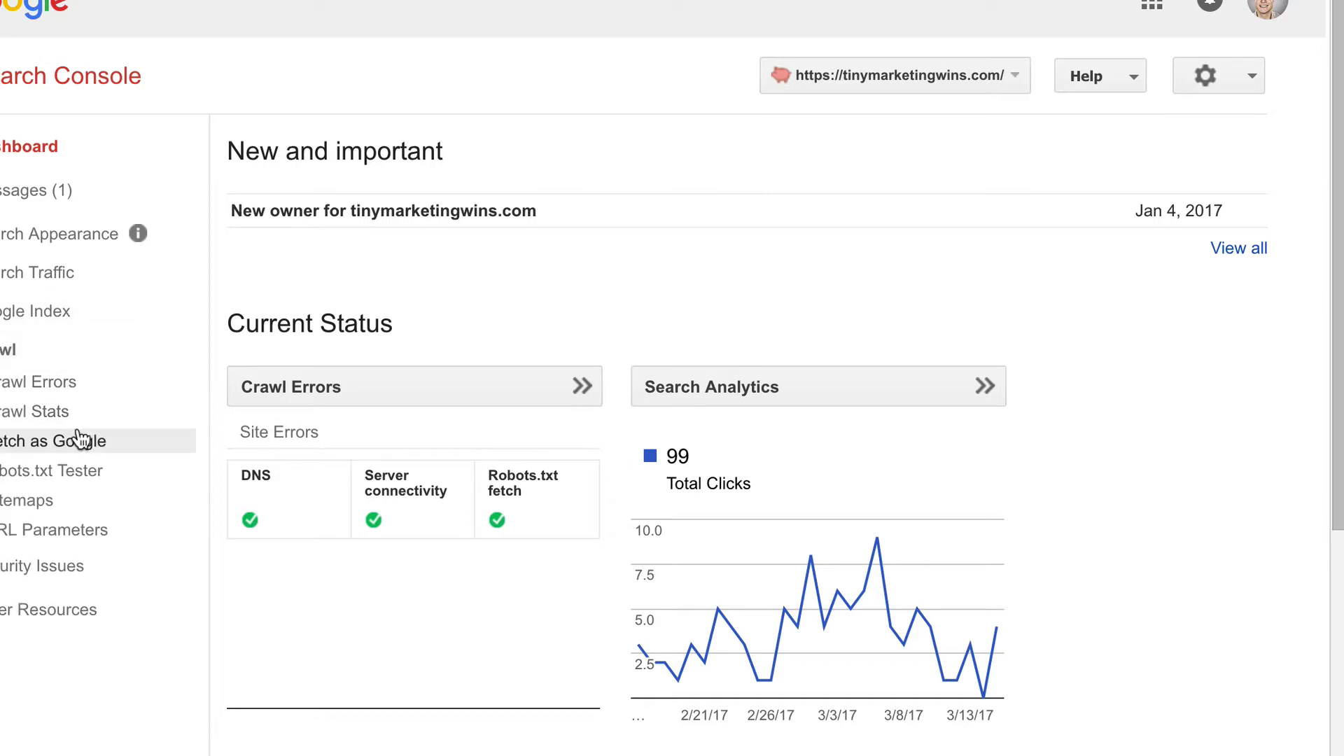
- Switch to Google Search Console and use Fetch as Google to fetch and render bigmarketingresults/ for Desktop
click(83, 444)
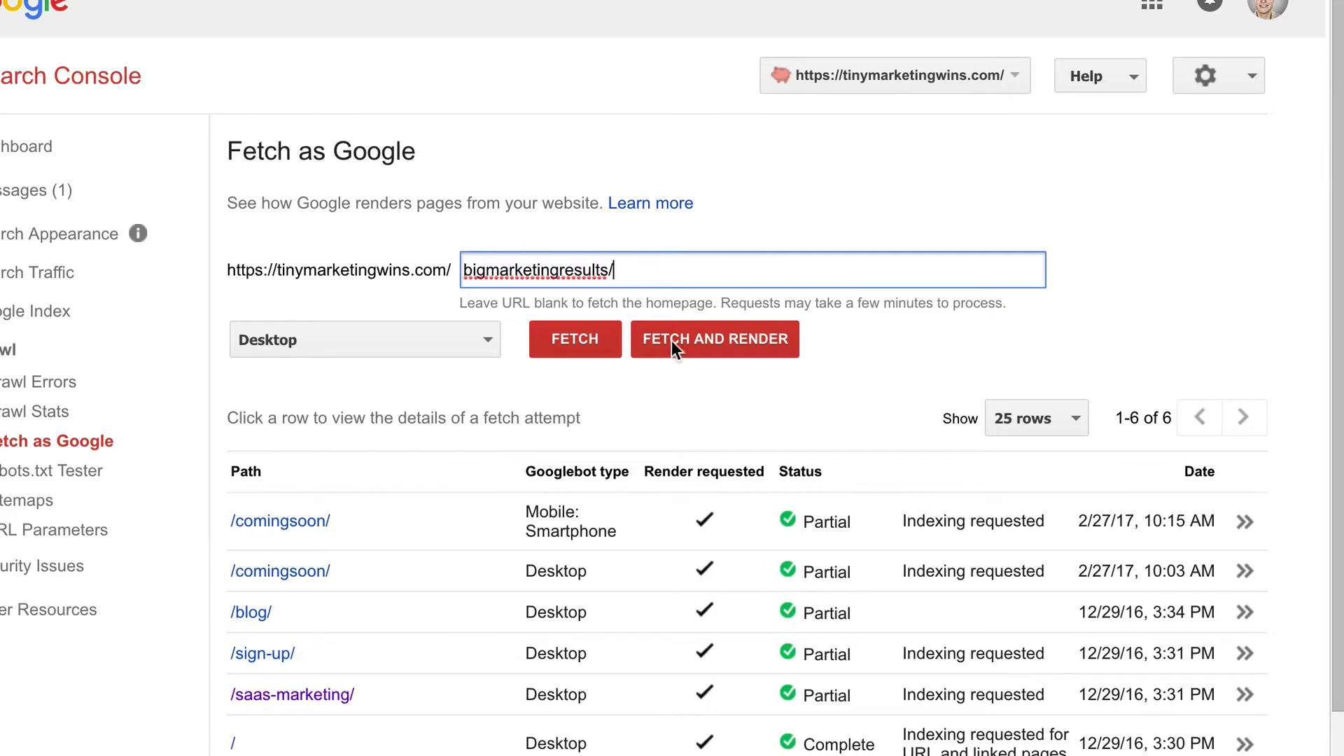
click(732, 336)
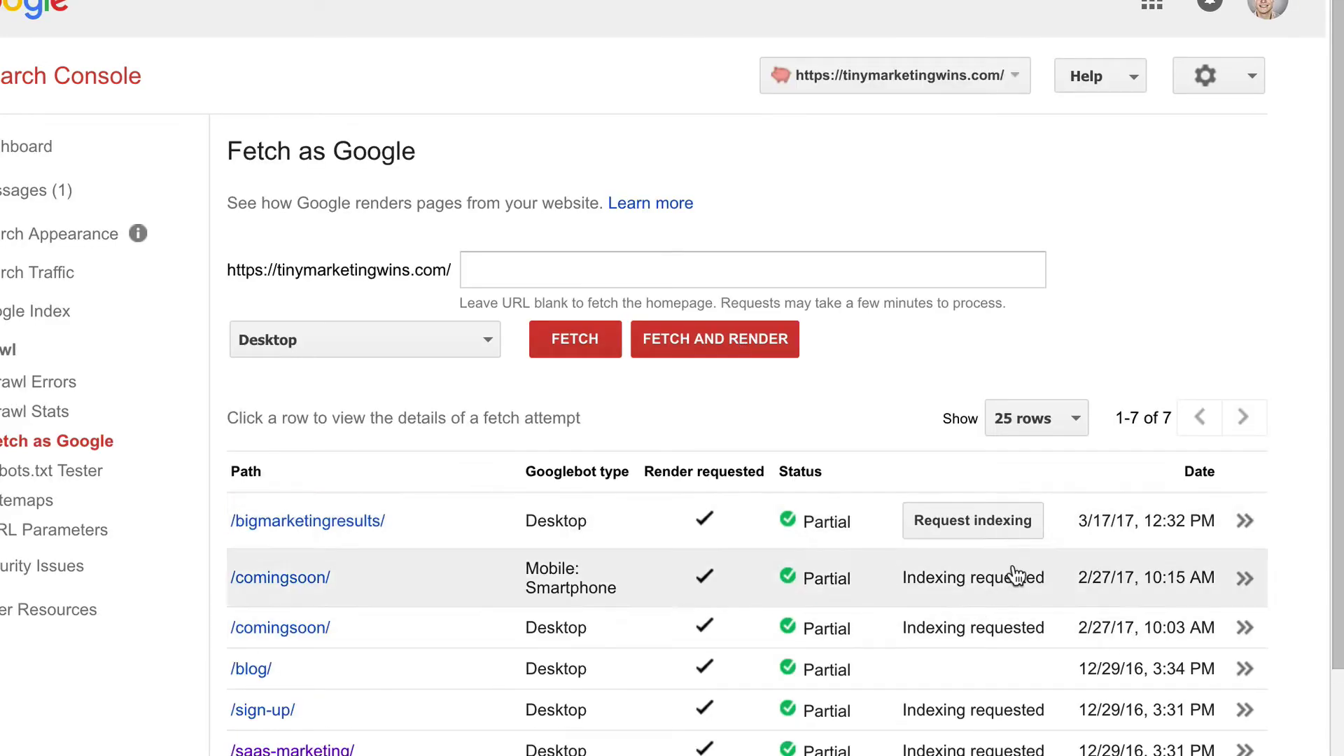
- Request indexing for /bigmarketingresults/, complete the "I'm not a robot" check and choose to crawl only this URL
click(957, 519)
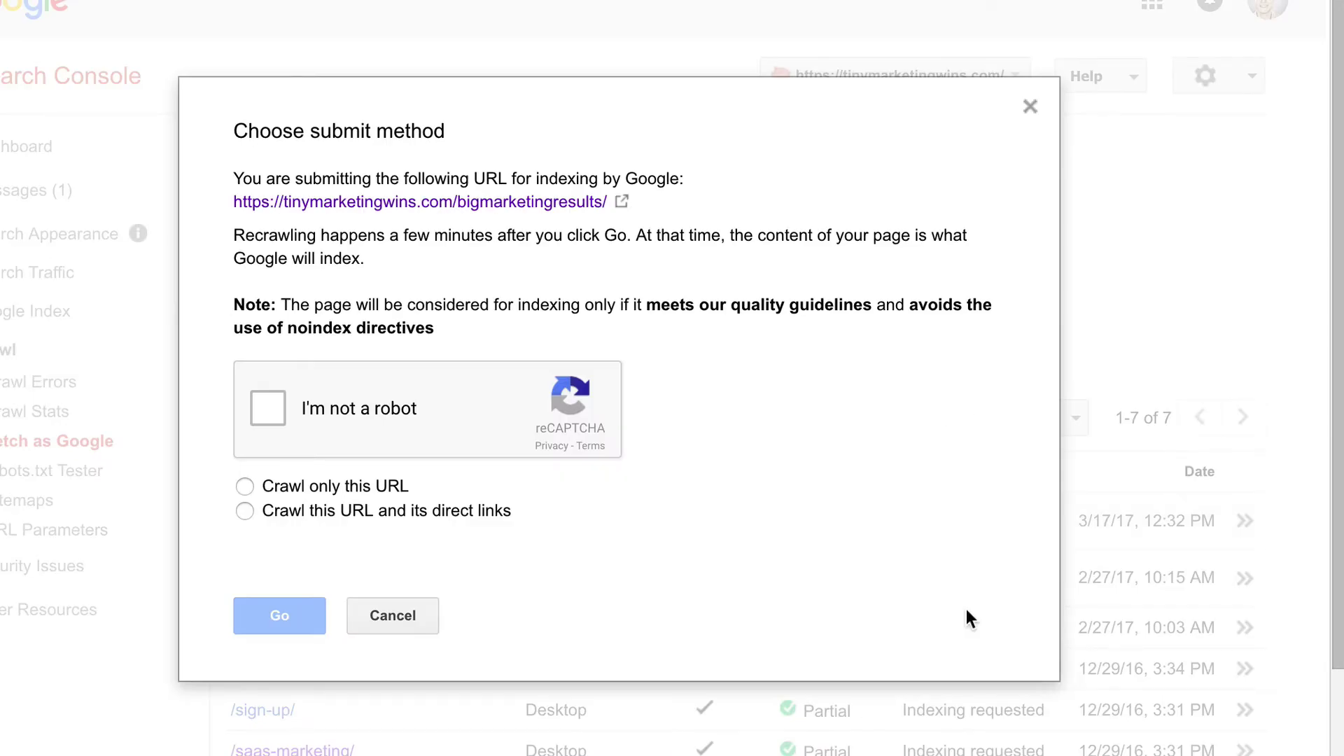
click(282, 406)
click(245, 485)
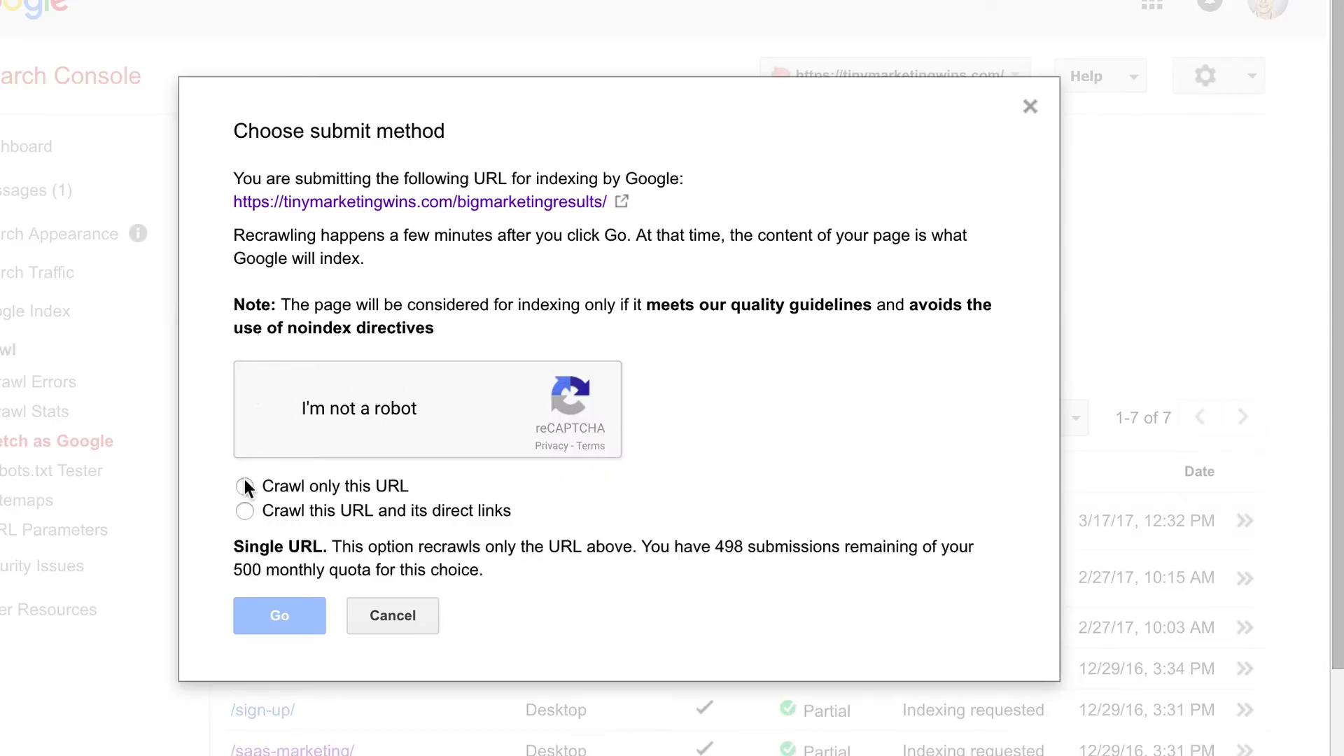